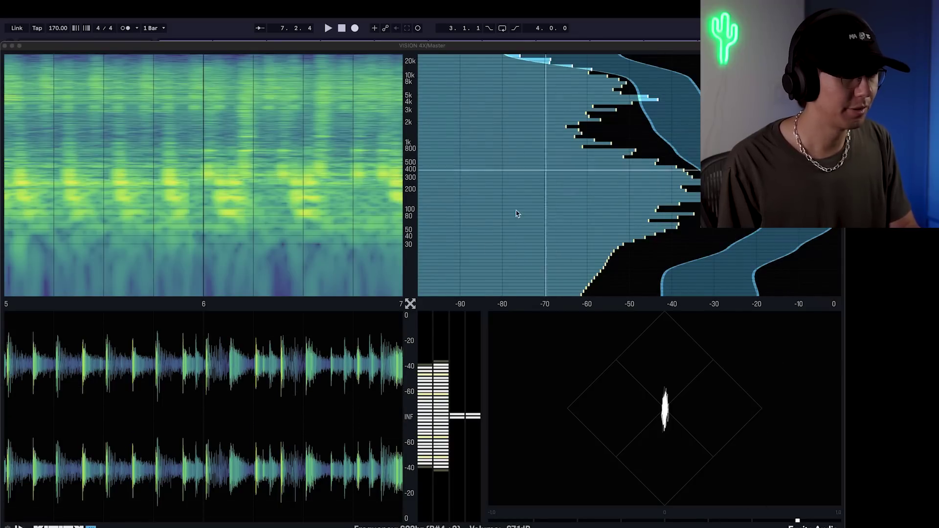
- Enlarge the lower analyzer panes and turn on the Rotate option in the VISION 4X settings
drag(412, 302, 421, 265)
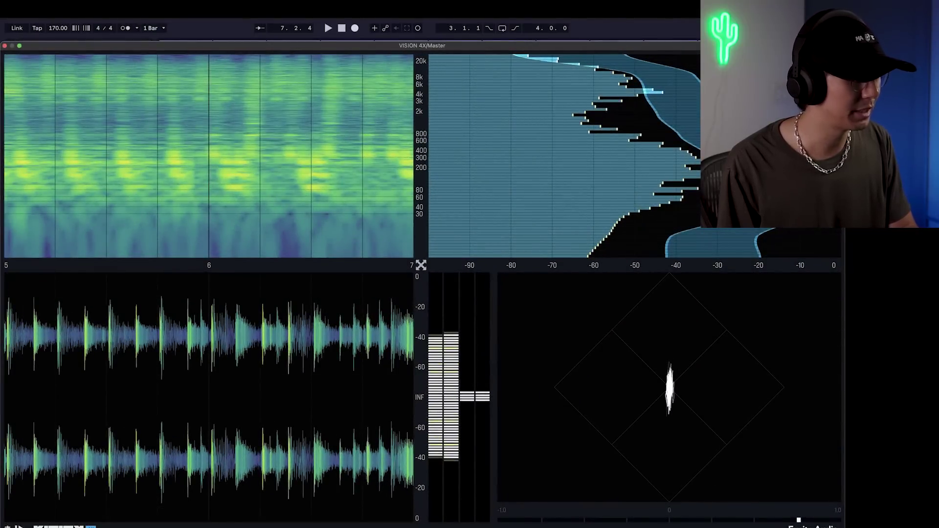
click(7, 526)
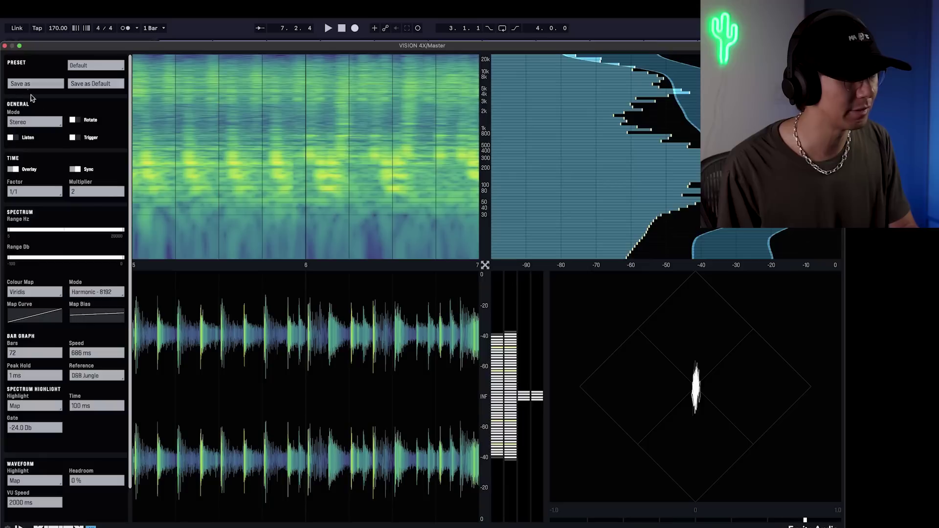
click(74, 119)
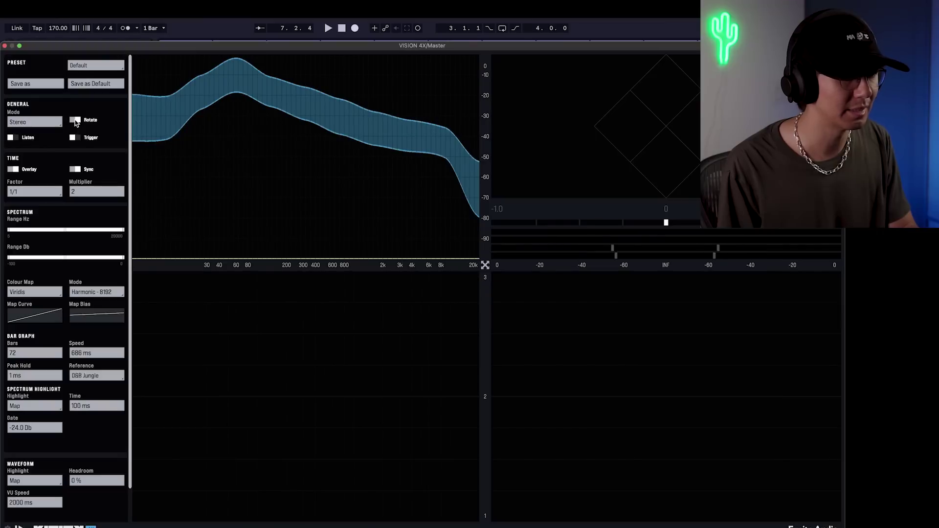
key(space)
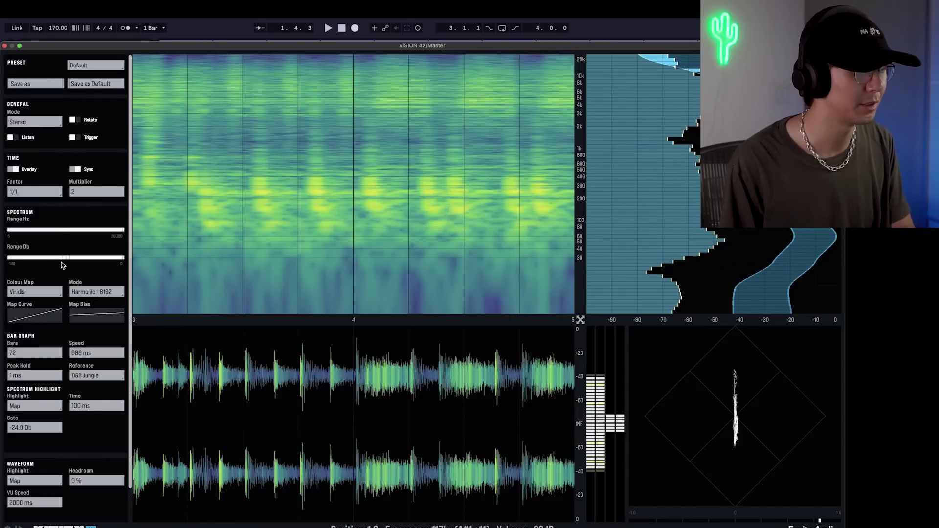
- Try the Heatmap colour map on the spectrogram
click(51, 296)
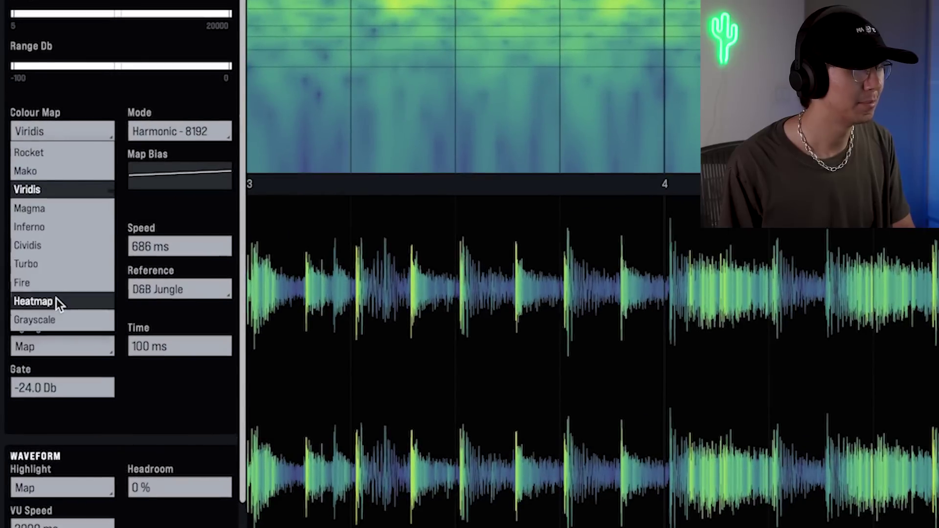
click(57, 300)
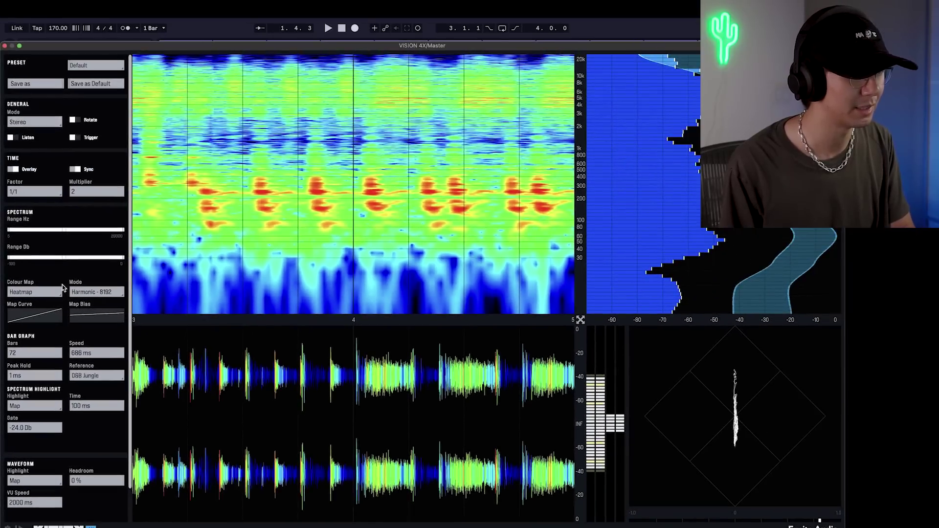
scroll(62, 286, down, 1)
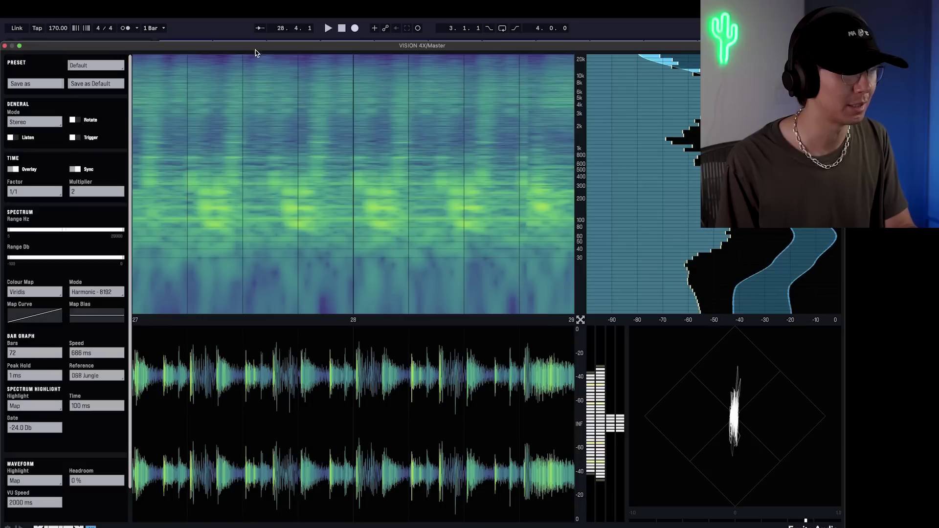
- Play the loop and set the spectrogram's Colour Map to Heatmap
key(space)
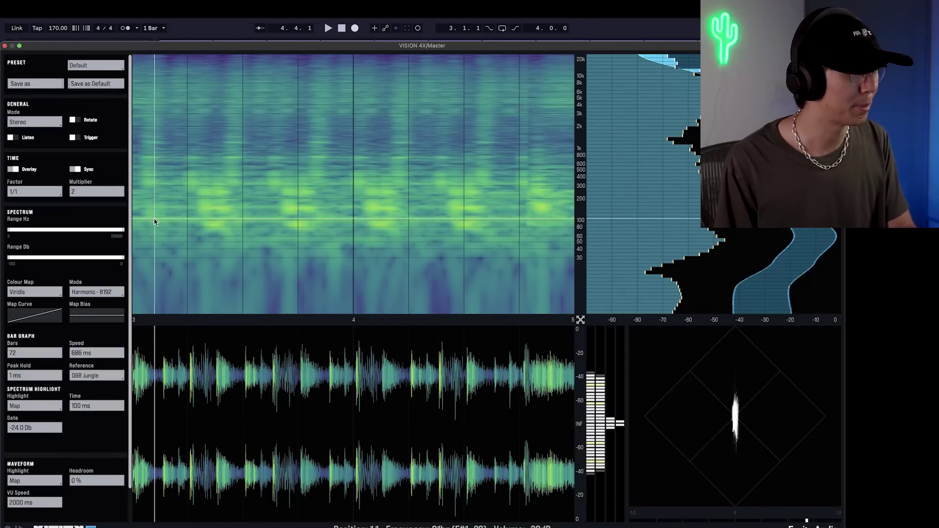
click(49, 294)
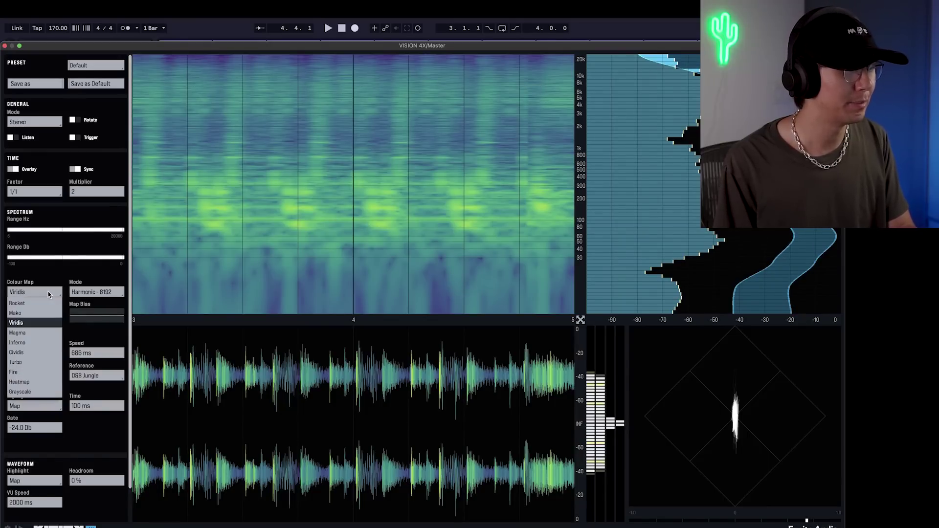
click(28, 383)
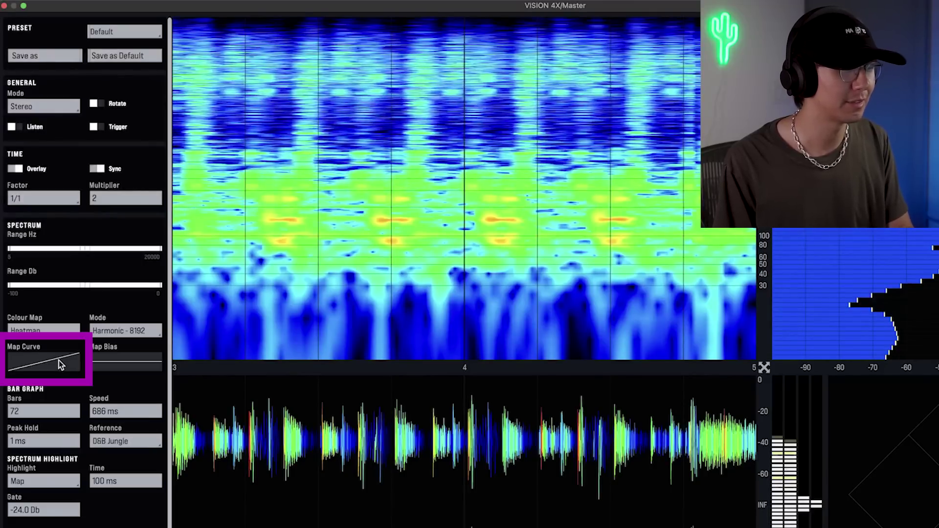
- Steepen the Map Curve and raise the Map Bias slightly for stronger contrast, and expand the spectrogram to fill the display area
drag(54, 361, 61, 410)
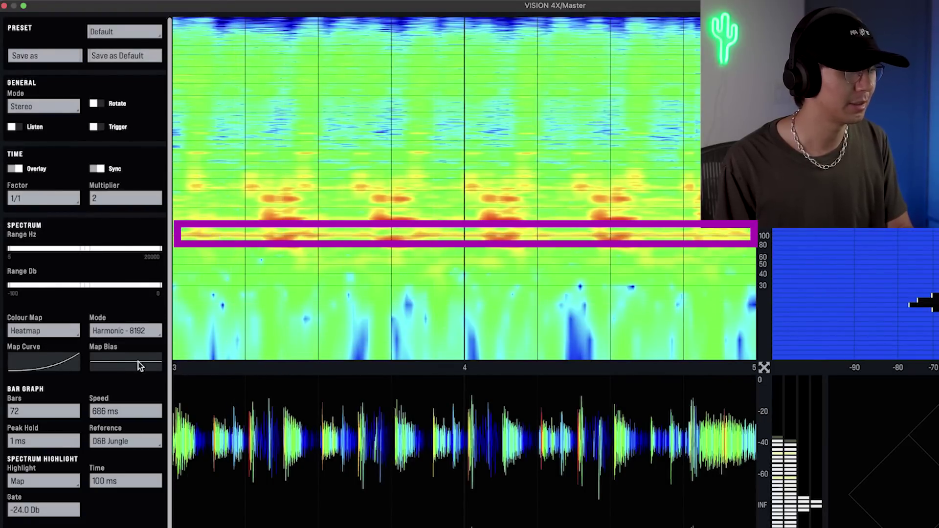
mouse_move(142, 362)
mouse_down()
mouse_move(144, 375)
mouse_move(143, 359)
mouse_up()
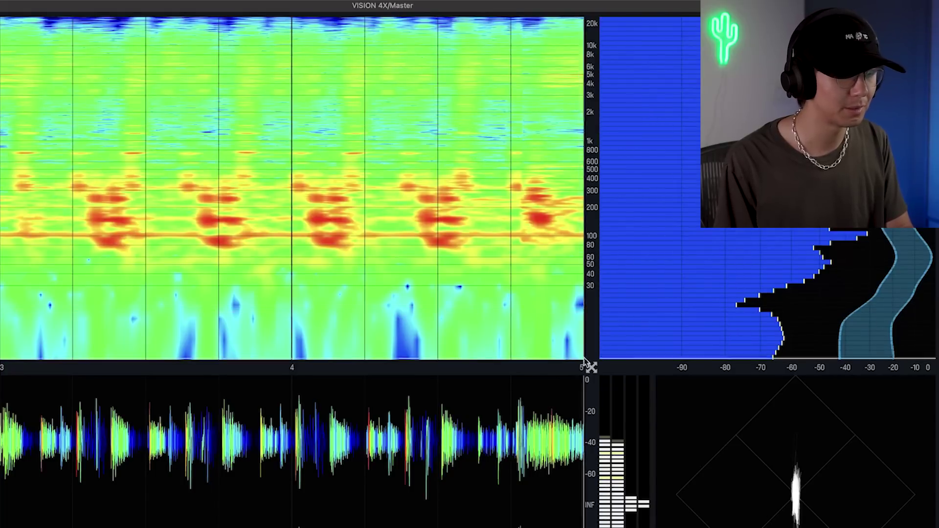
click(591, 370)
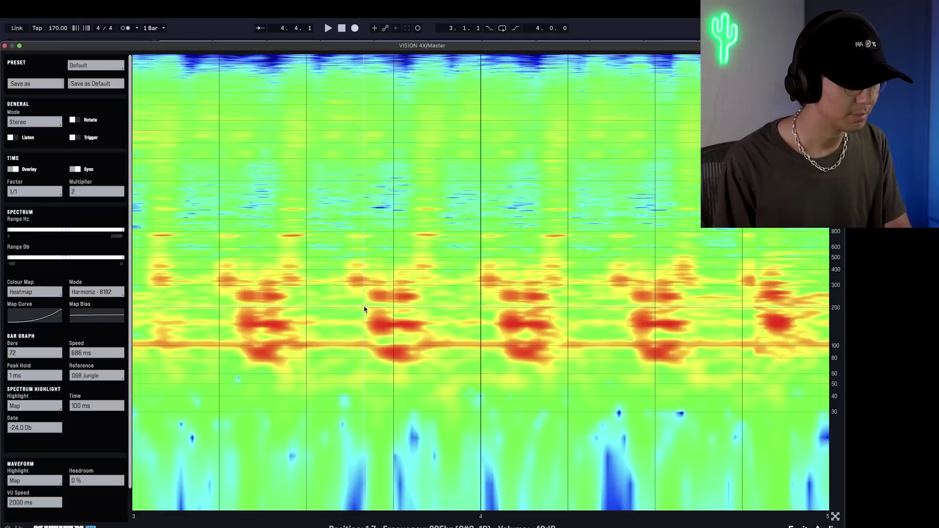
- Play the loop through the master to judge the Kirchhoff EQ cuts at 101.64 Hz, 153 Hz and 205.08 Hz
key(space)
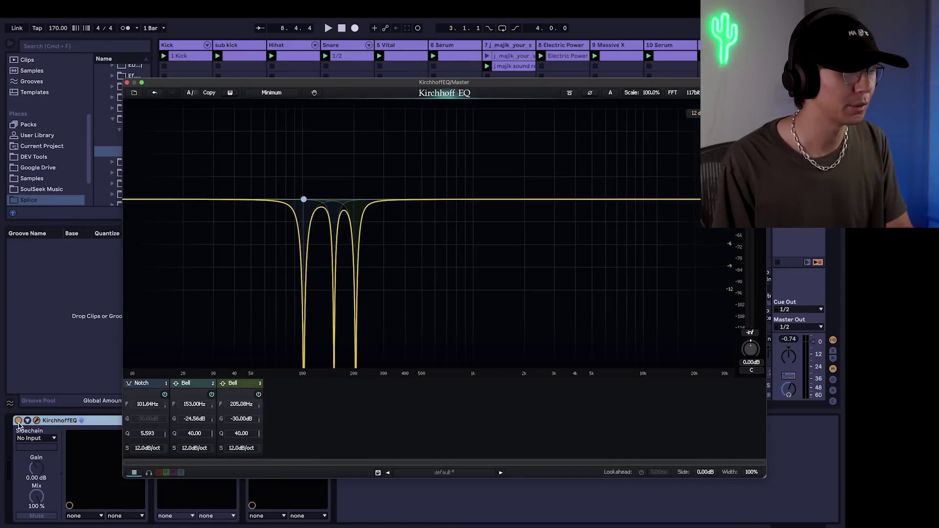
key(space)
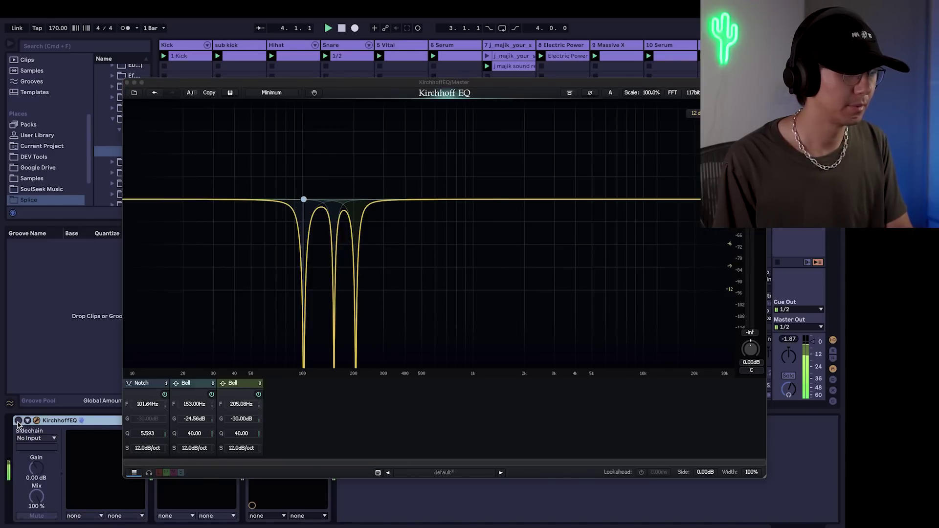
key(space)
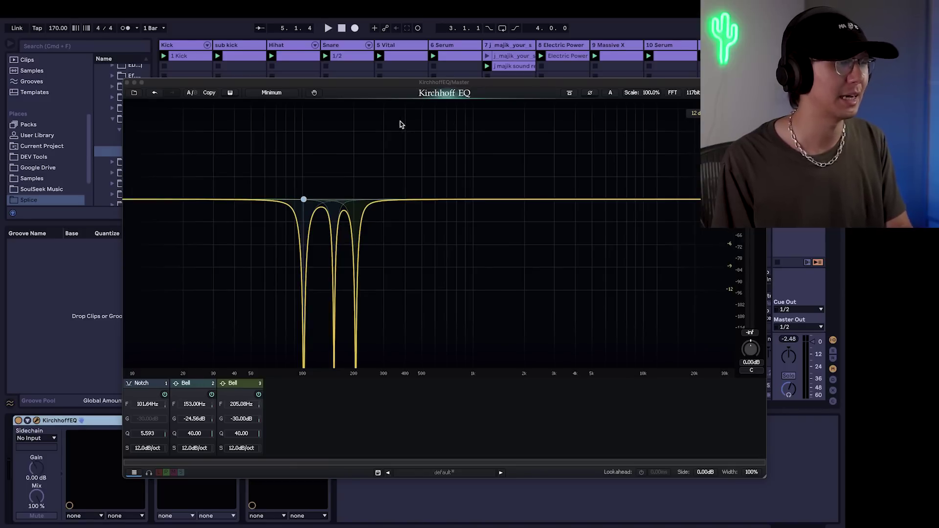
- Close the Kirchhoff EQ window and go from track 7 to the Master track
click(127, 83)
click(508, 49)
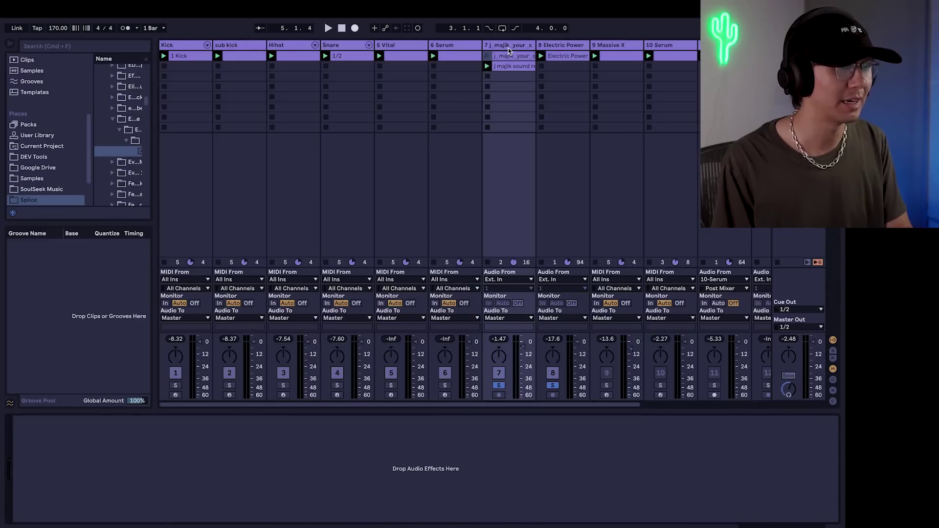
key(super+r)
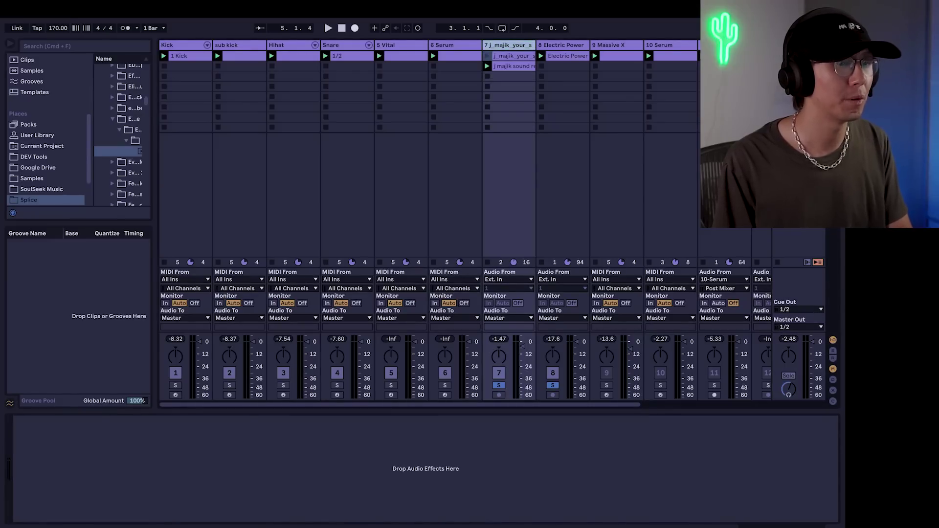
click(799, 45)
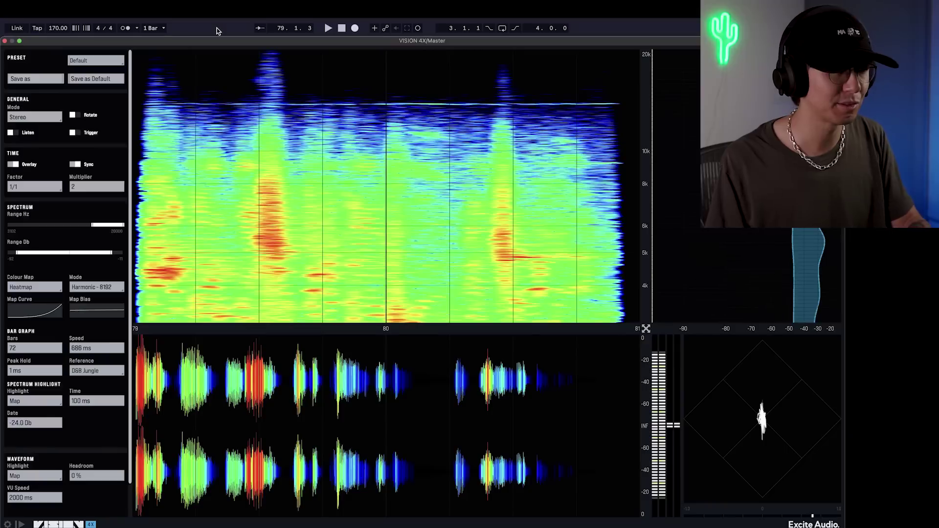
- Play the vocal and examine its high-frequency peaks in the VISION 4X spectrogram
click(218, 31)
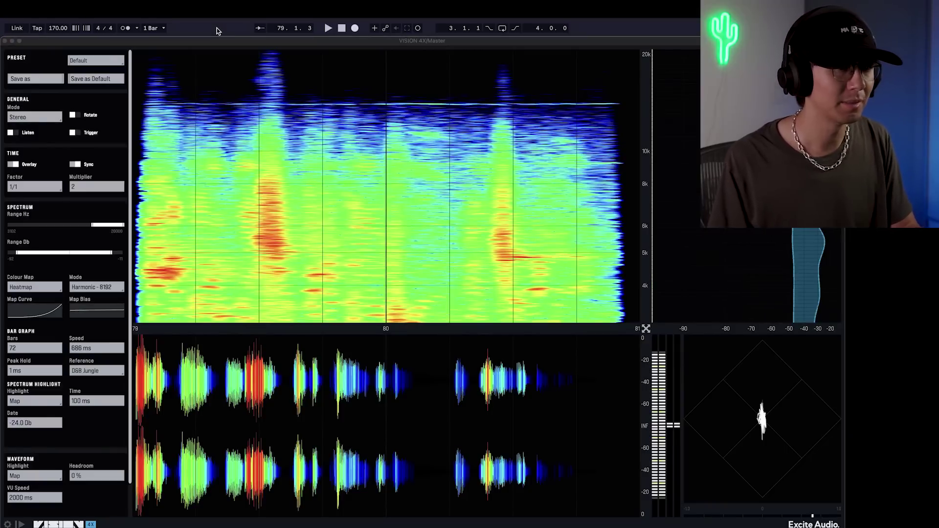
key(space)
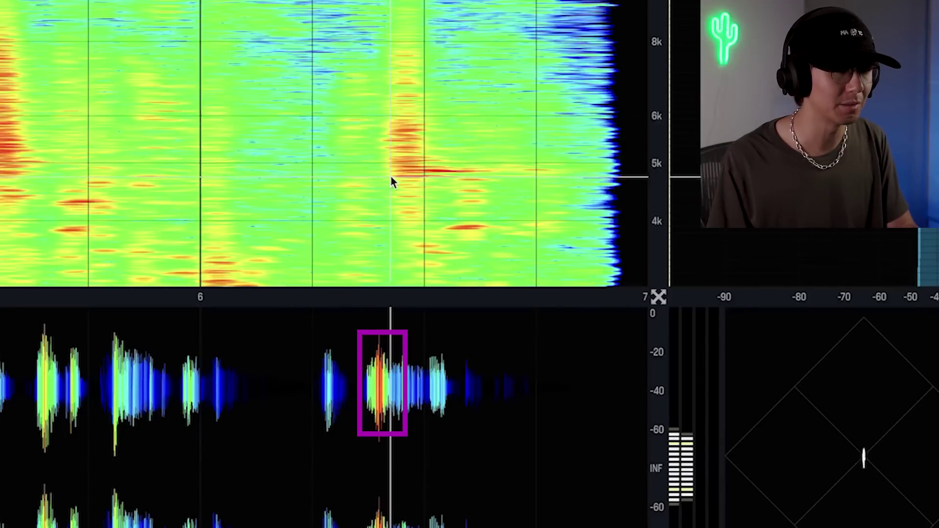
key(space)
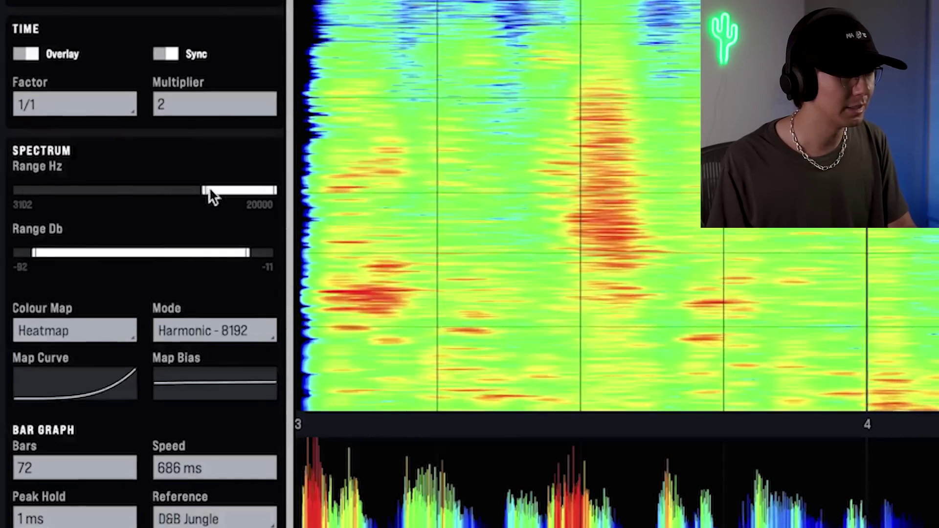
- Lower both ends of the spectrum's Hz range and raise both ends of its dB range
mouse_move(209, 188)
mouse_down()
mouse_move(168, 188)
mouse_move(203, 188)
mouse_up()
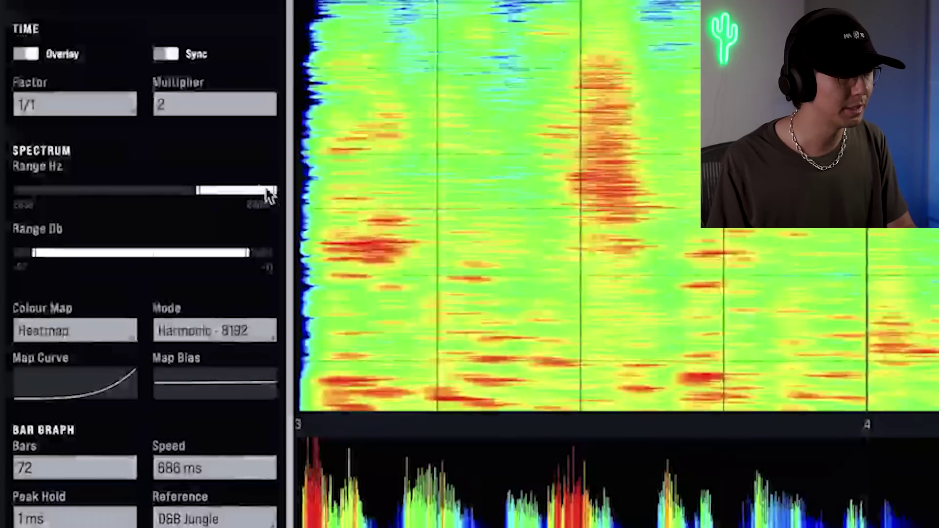
drag(267, 192, 244, 190)
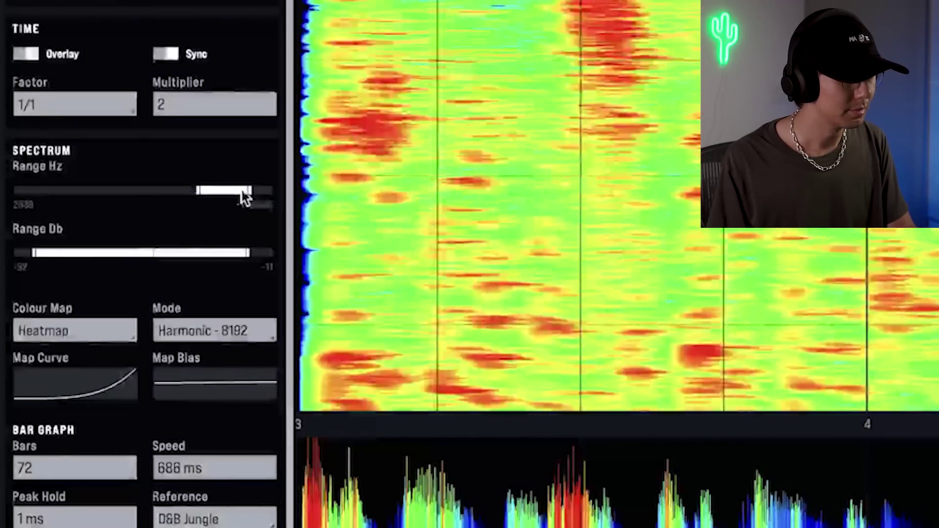
drag(35, 253, 66, 254)
drag(252, 254, 274, 255)
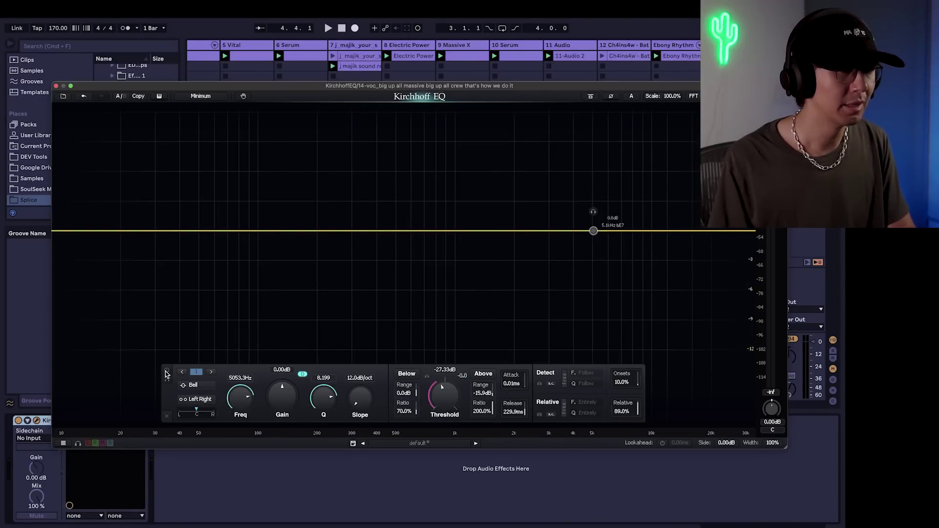
- Play the vocal and enable the 5053.3 Hz bell band in its Kirchhoff EQ for a before-and-after comparison
key(space)
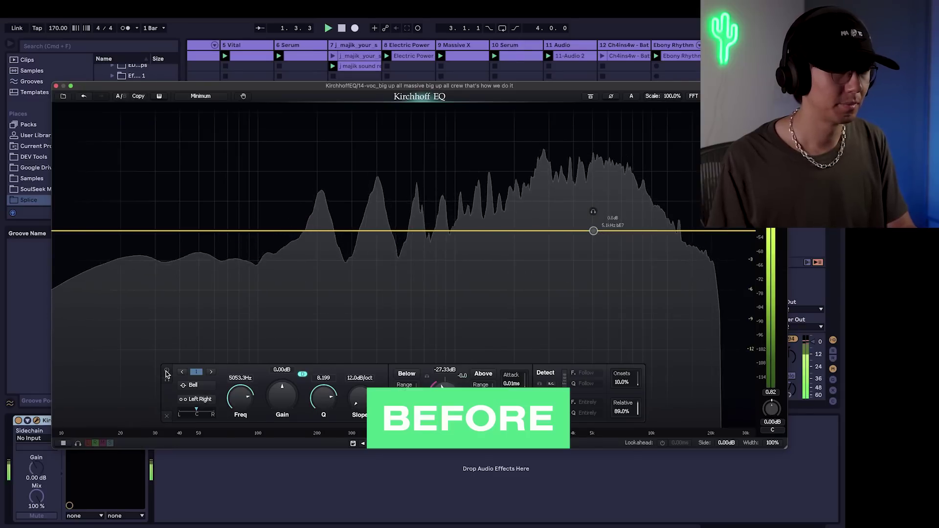
click(167, 372)
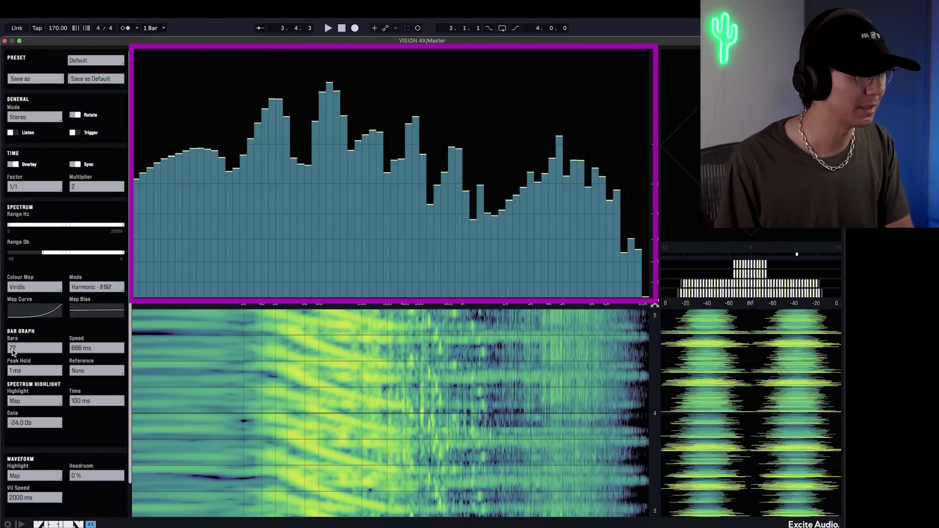
- Try the bar graph with 20 bars and as a line, and settle on 60 bars
drag(15, 351, 20, 410)
mouse_move(18, 352)
mouse_down()
mouse_move(20, 363)
mouse_move(19, 343)
mouse_up()
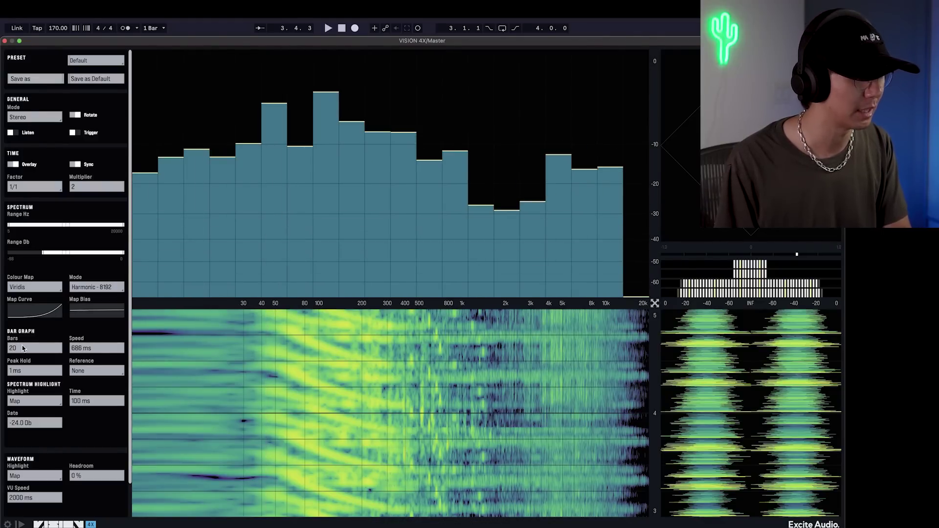
drag(16, 347, 23, 85)
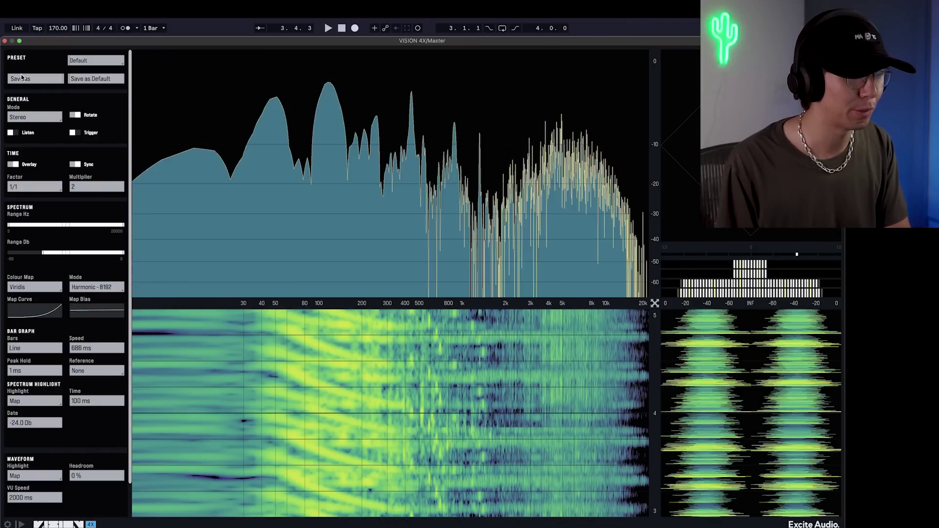
drag(14, 347, 12, 415)
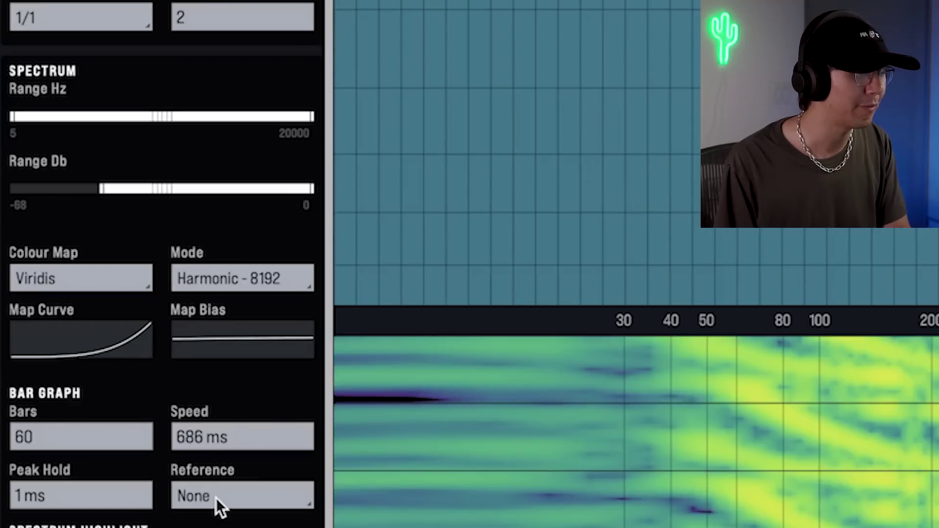
- Try the Ambient, Modern Pop and Techno references for the bar graph and settle on D&B Jungle
click(217, 497)
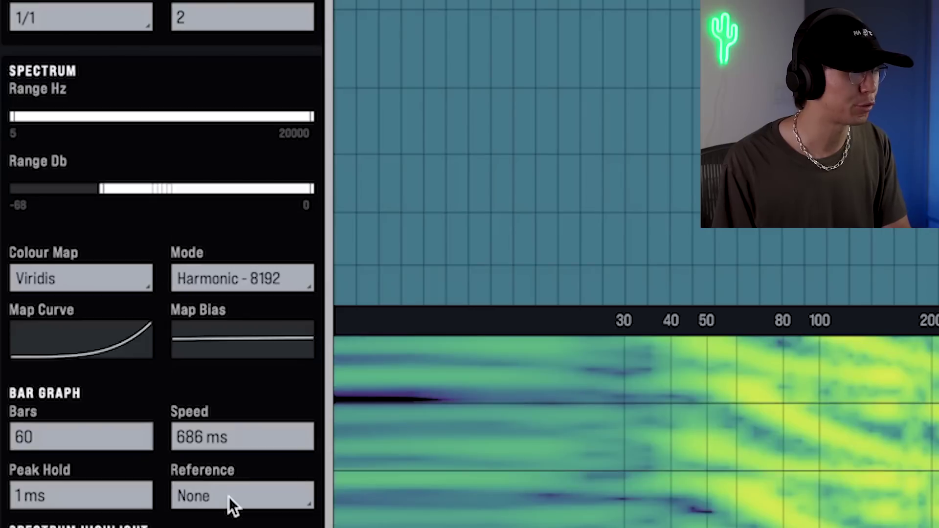
click(228, 497)
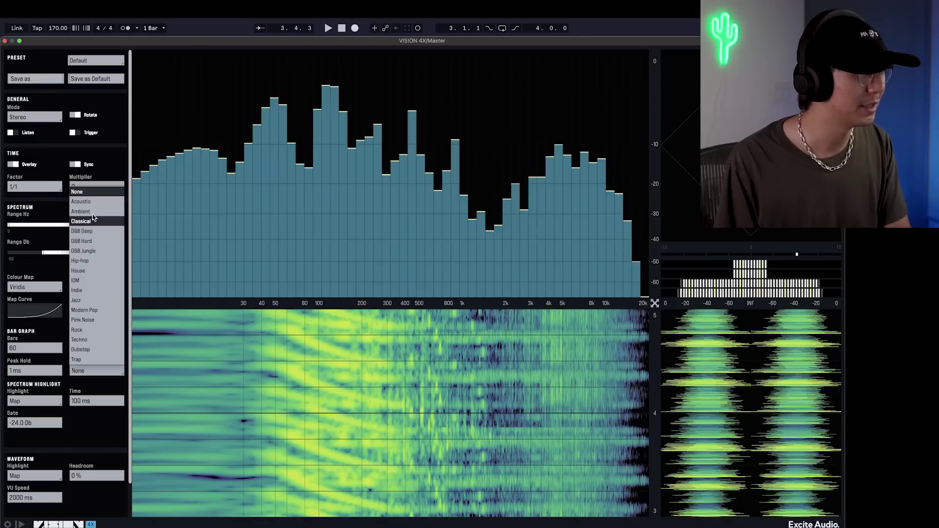
click(92, 213)
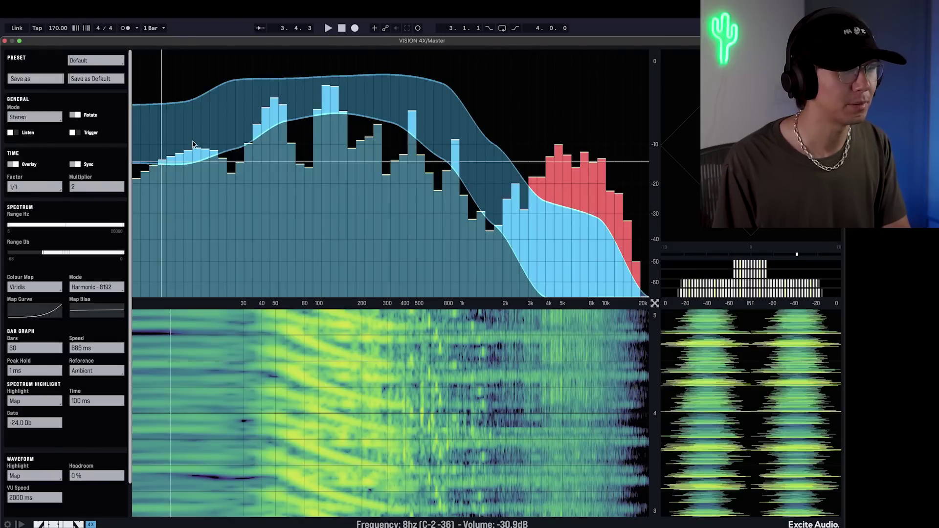
click(96, 371)
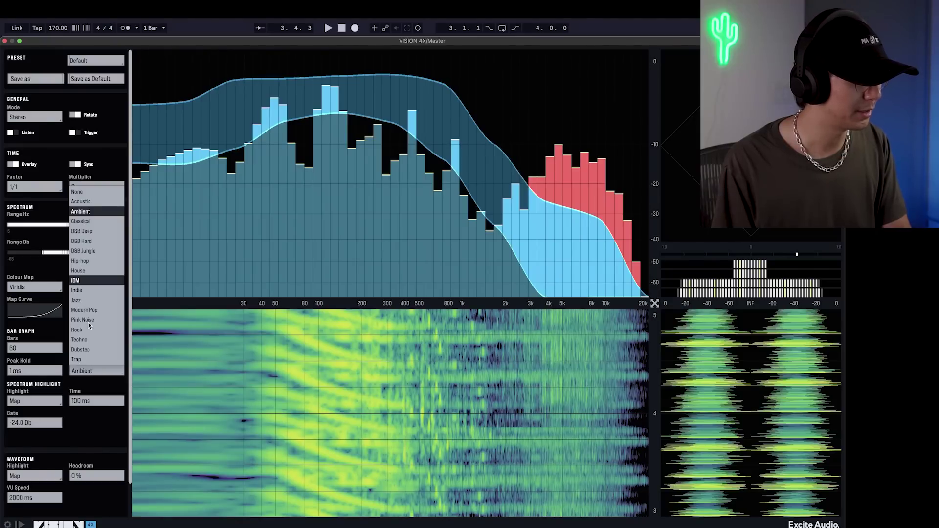
click(90, 371)
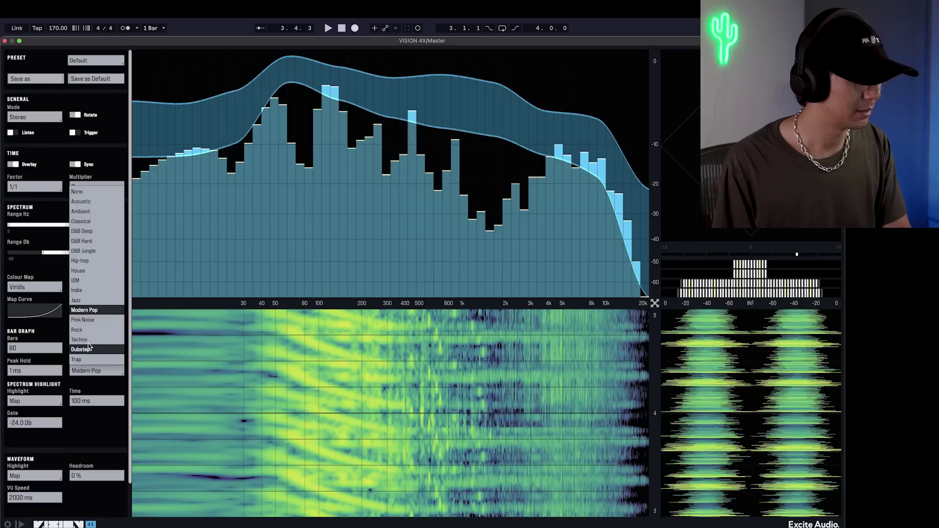
click(87, 339)
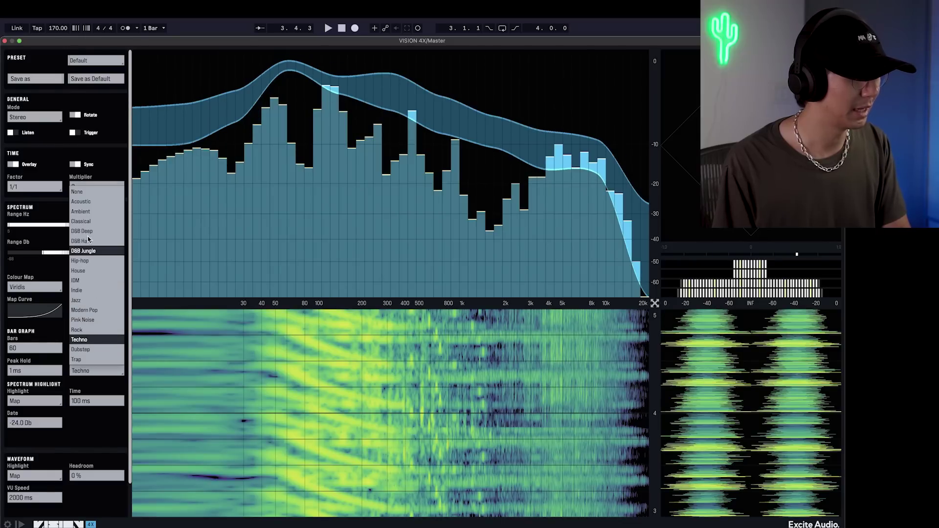
click(90, 251)
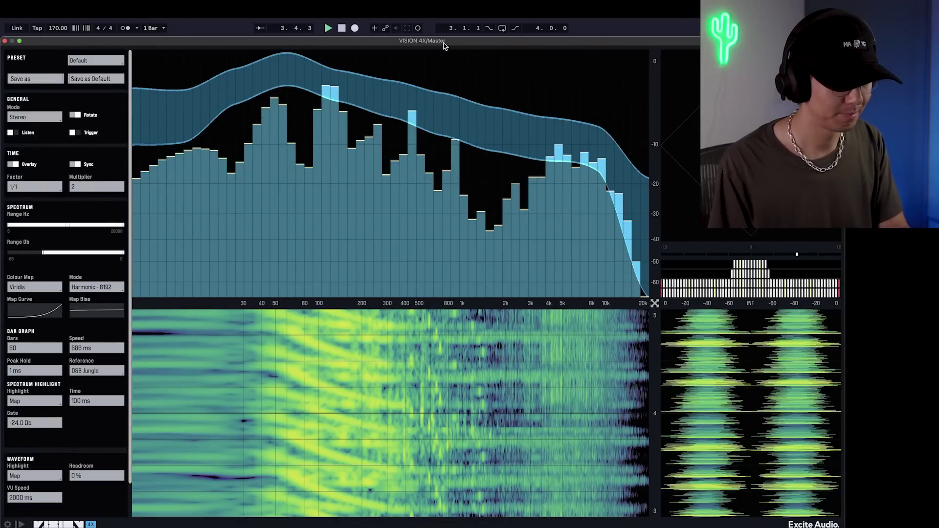
- Play the soloed Ch4ins4w - Battery track and examine its low-mid peaks against the D&B Jungle reference curve
key(space)
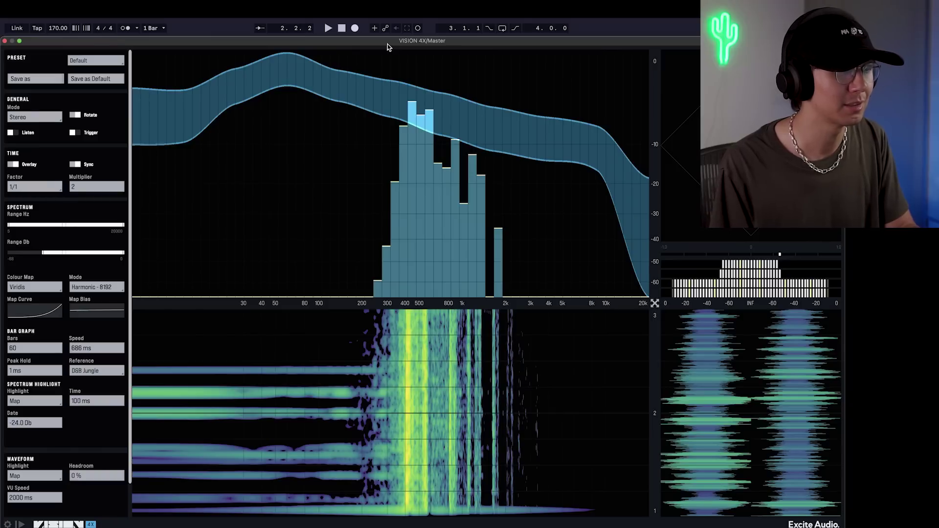
key(space)
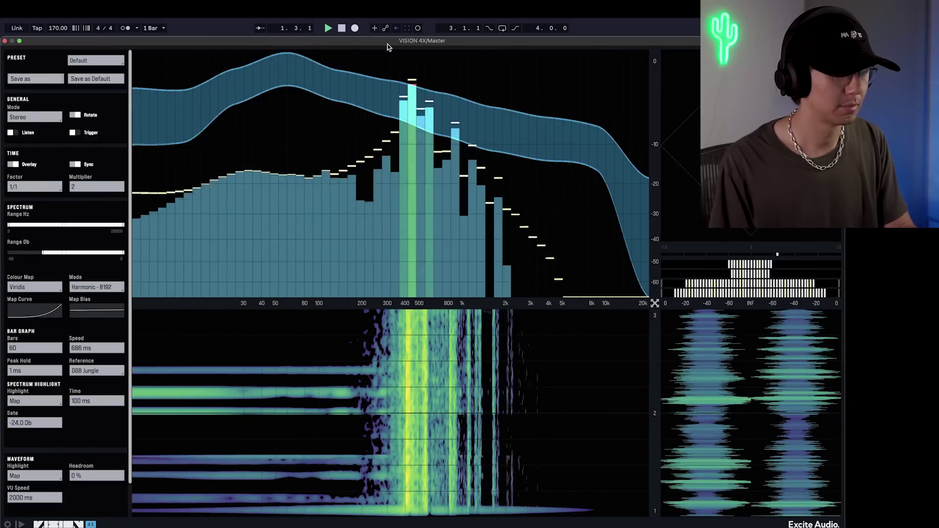
click(5, 42)
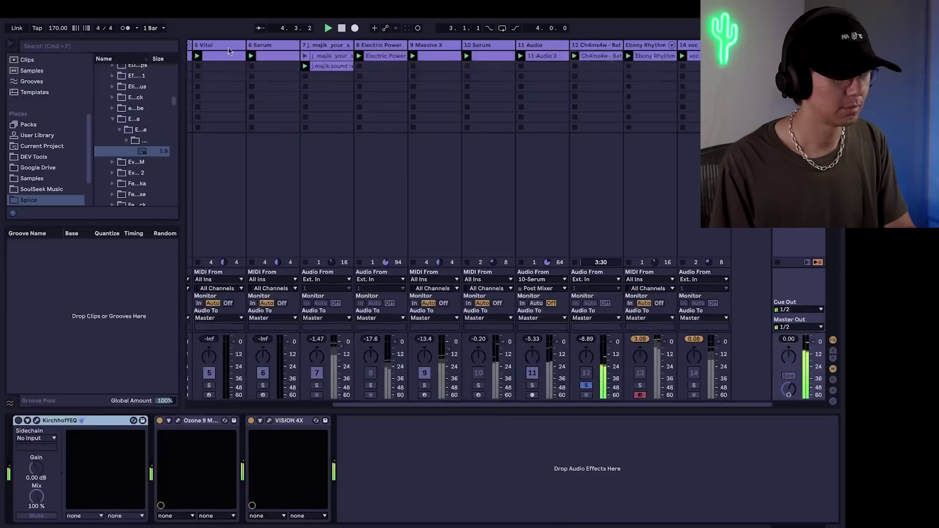
click(593, 46)
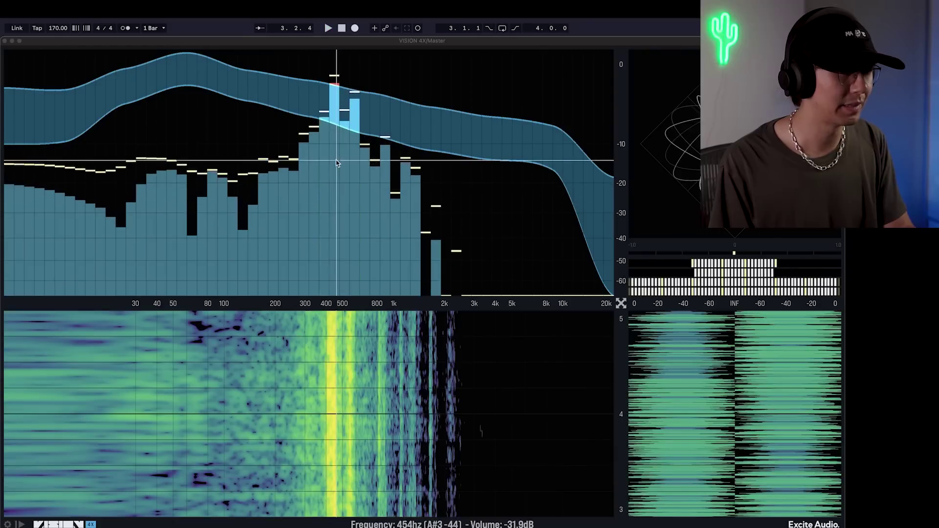
key(space)
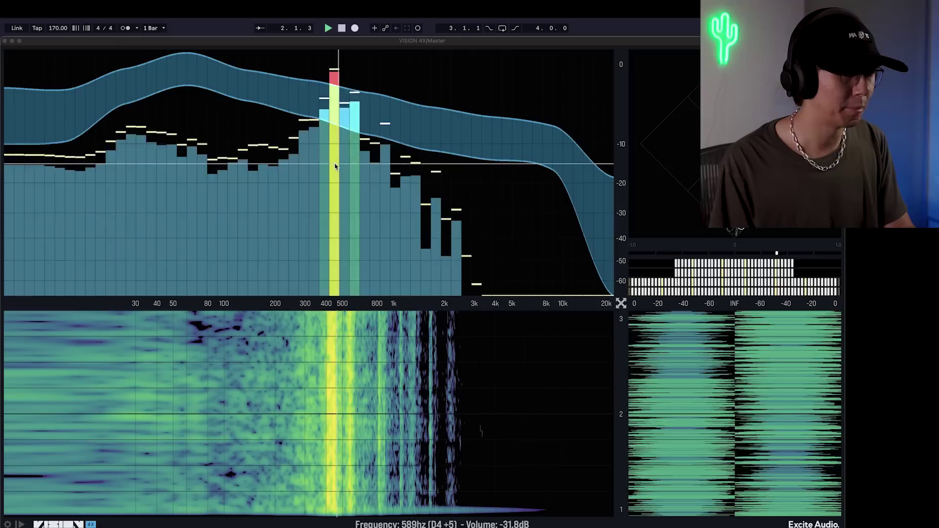
key(space)
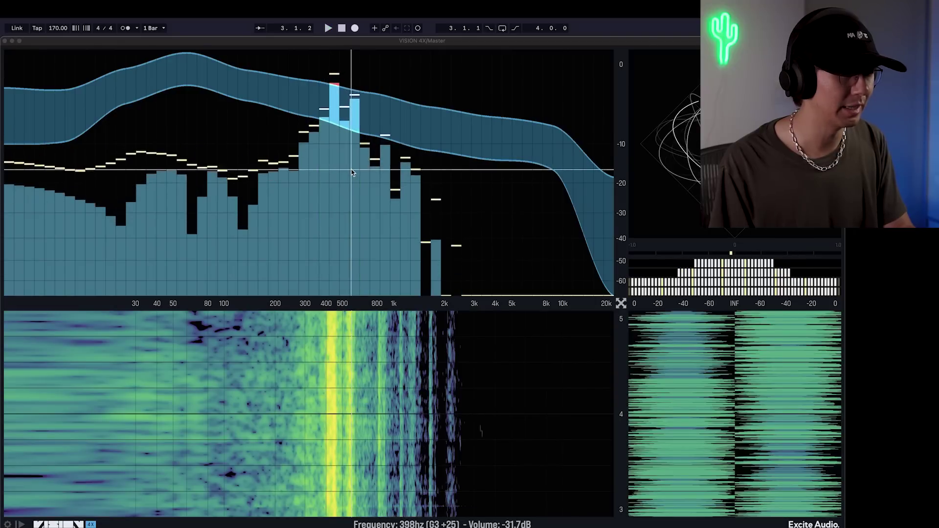
key(space)
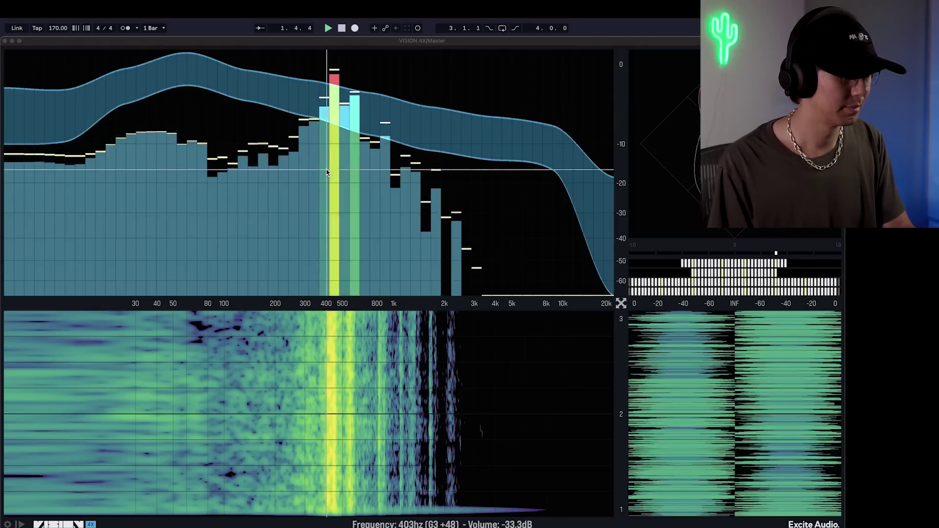
key(space)
- Show the VISION 4X settings again, try the bar graph as a line, and set it to 116 bars
click(7, 524)
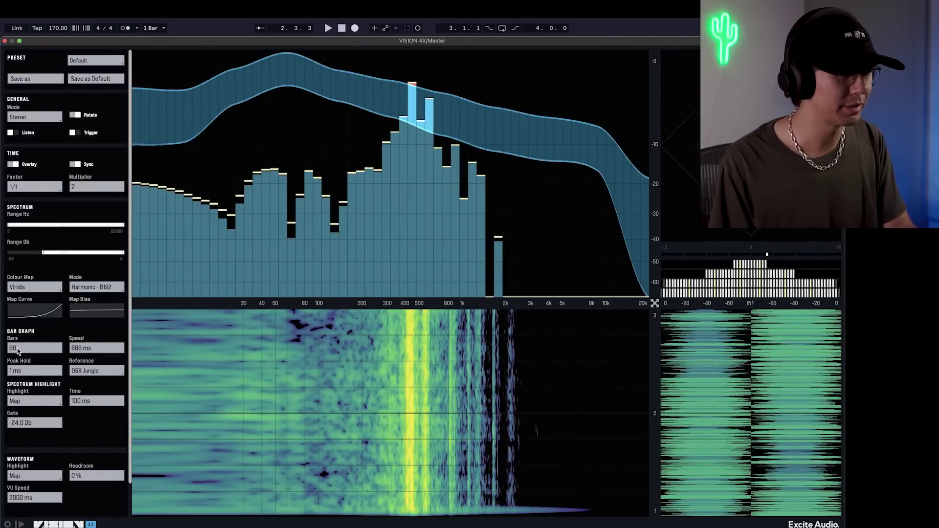
drag(3, 305, 3, 385)
drag(14, 352, 39, 5)
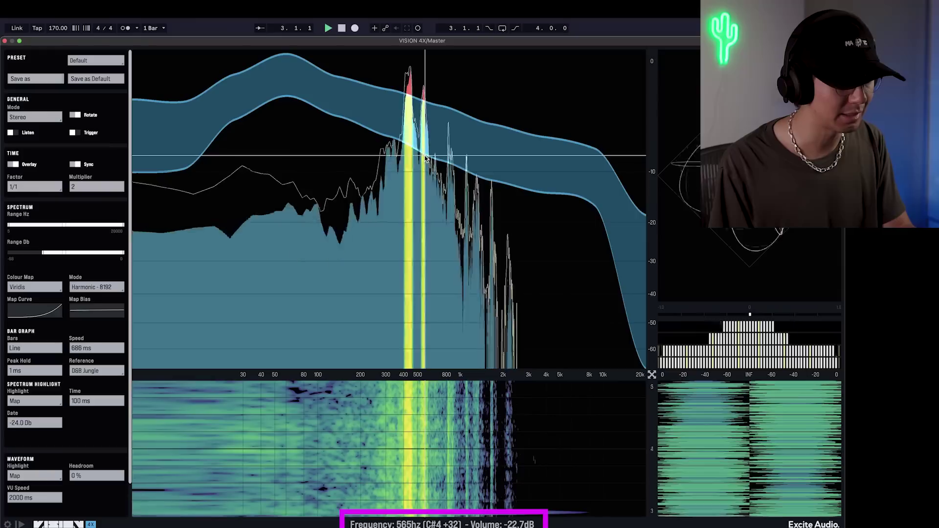
mouse_move(29, 348)
mouse_down()
mouse_move(12, 414)
mouse_move(12, 354)
mouse_up()
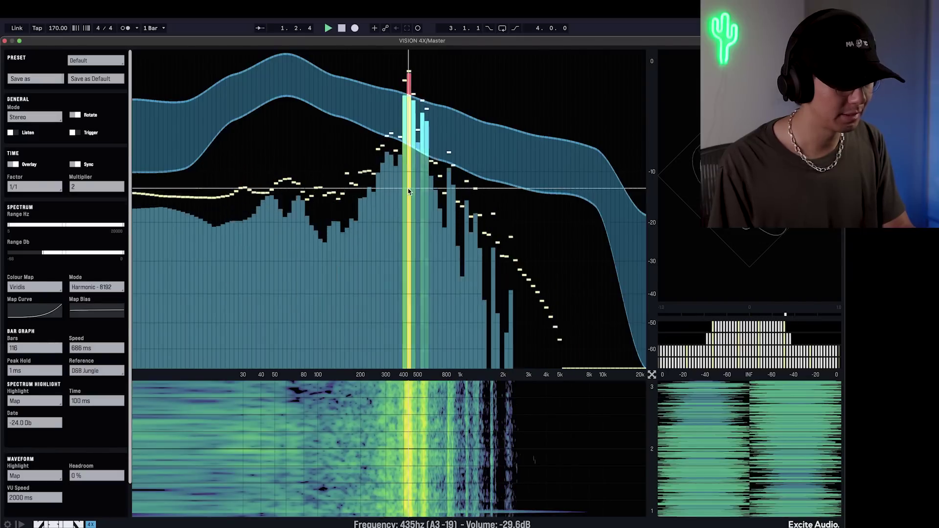
- Enable Kirchhoff EQ on the Ch4ins4w - Battery track and view its two narrow cuts during playback
click(5, 41)
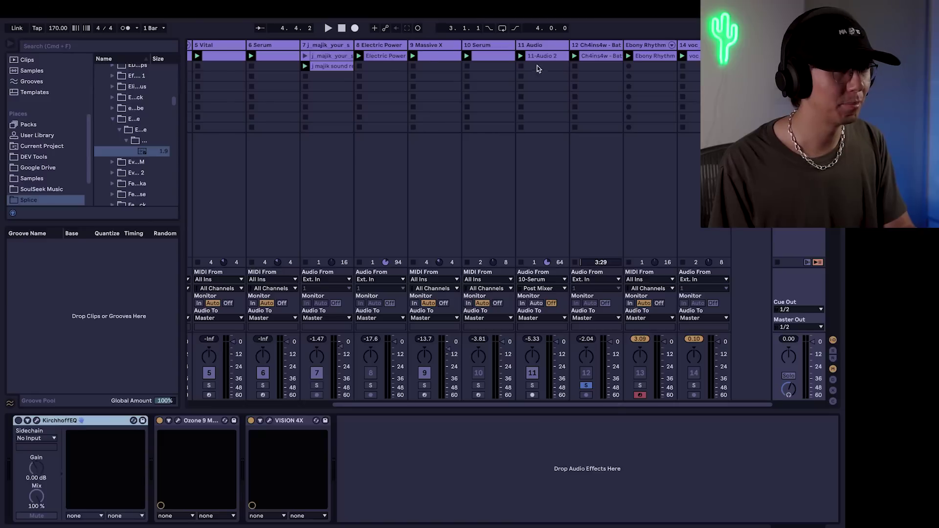
click(600, 45)
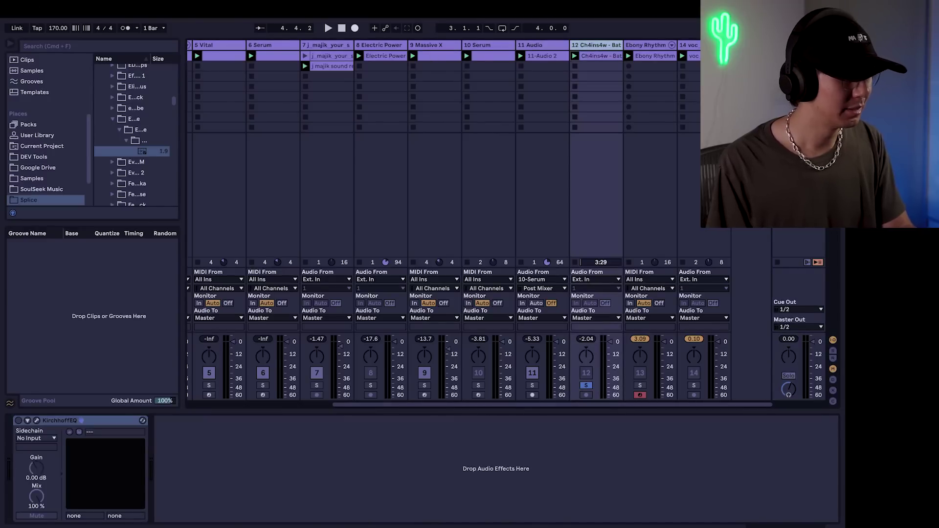
click(18, 421)
click(37, 421)
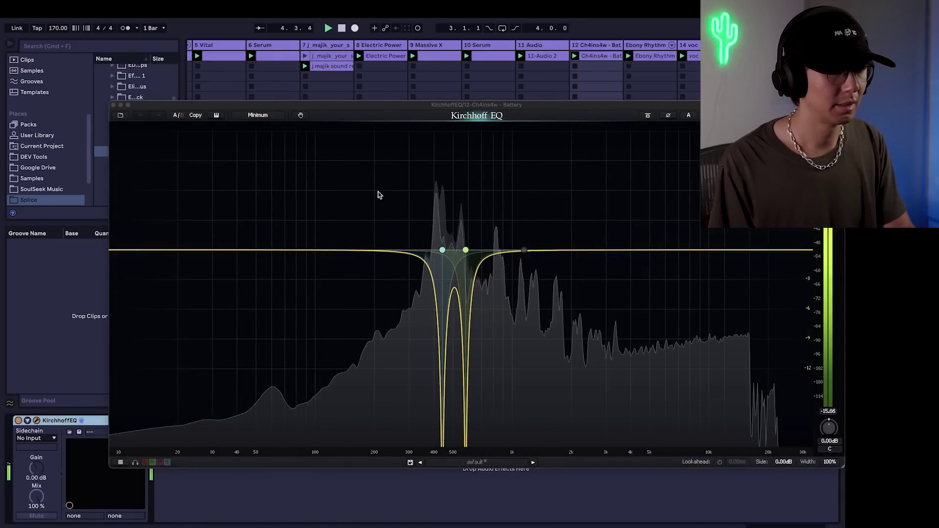
click(113, 105)
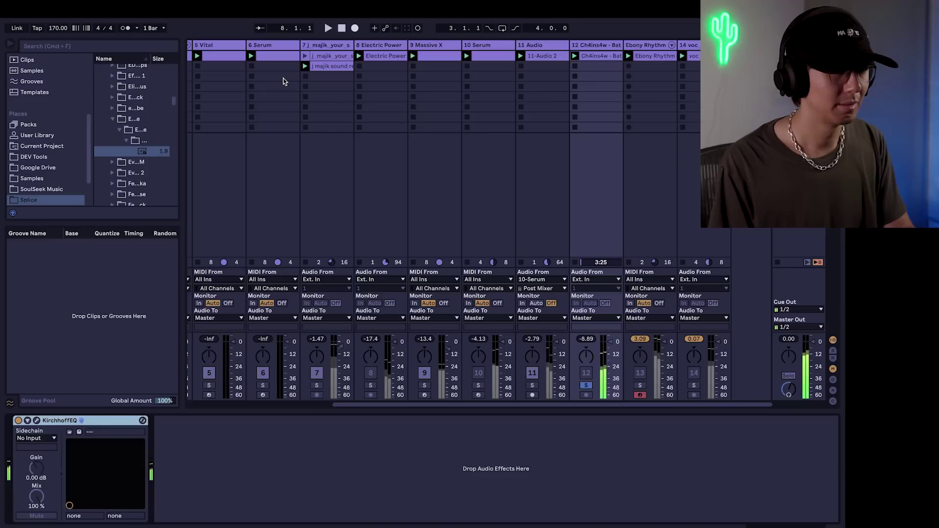
- Move the Ch4ins4w - Battery clip's start marker to about 1:37 and play from there
click(599, 56)
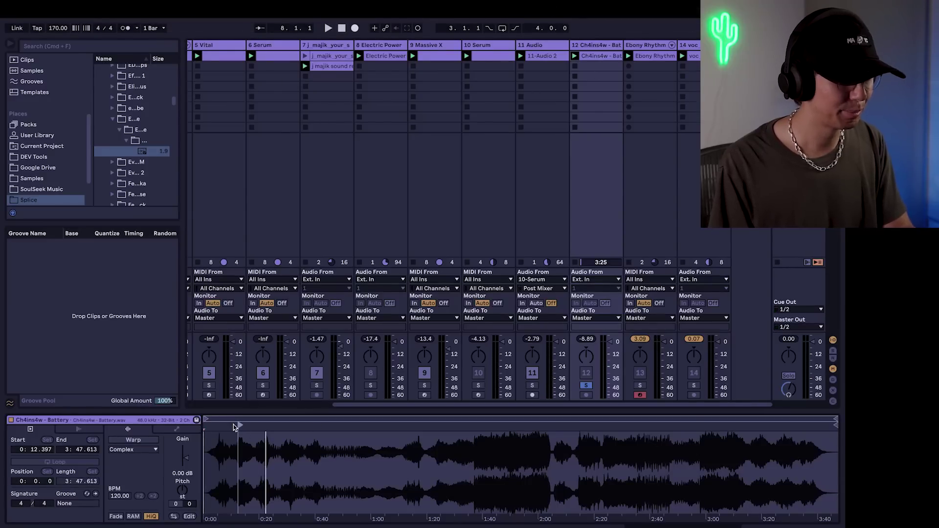
drag(241, 425, 459, 430)
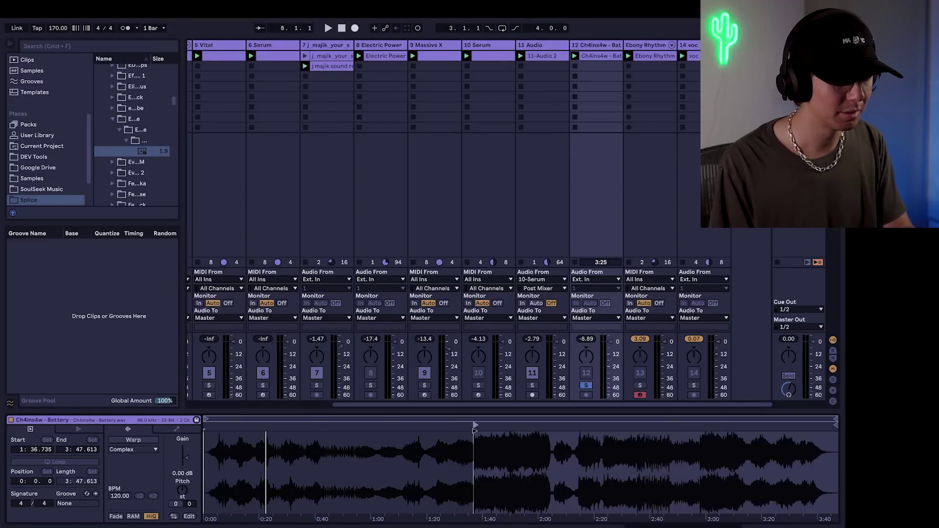
key(space)
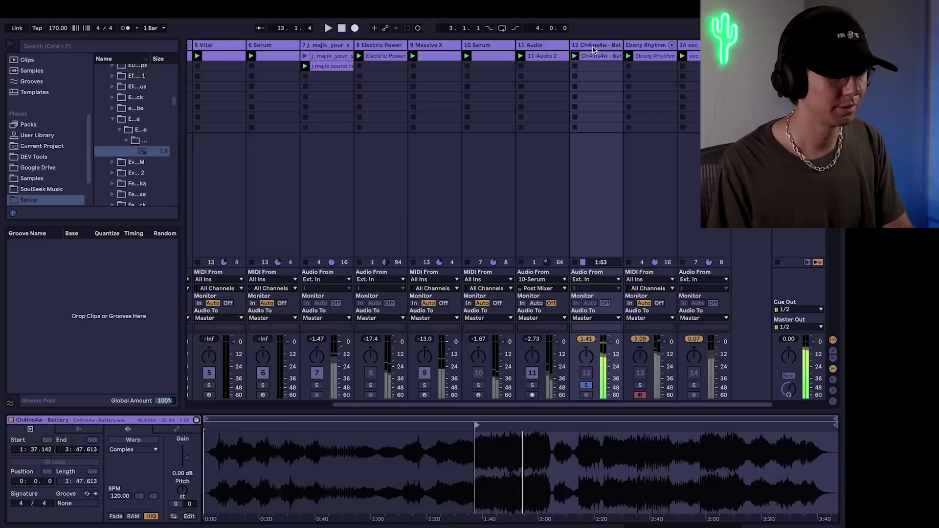
- Open VISION 4X on the master track and play the audio to examine its spectrum against the D&B Jungle reference
click(594, 49)
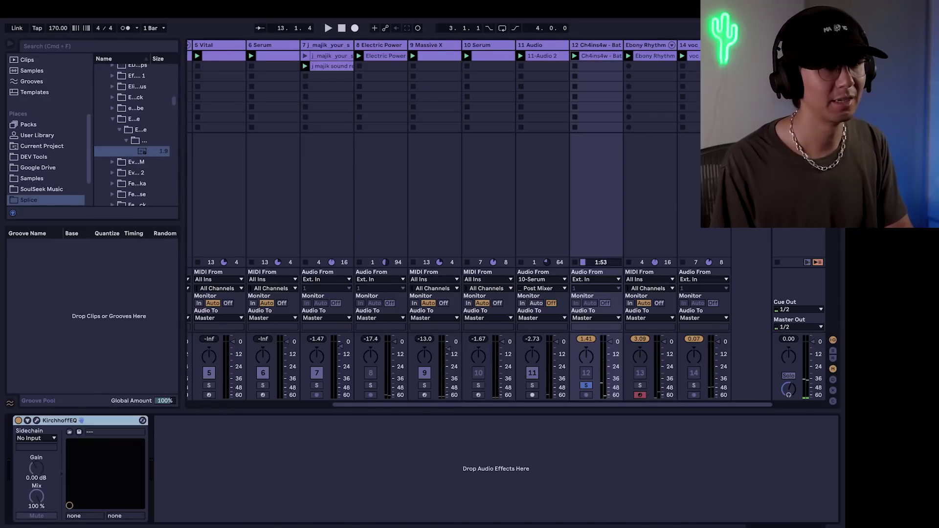
key(ctrl+v)
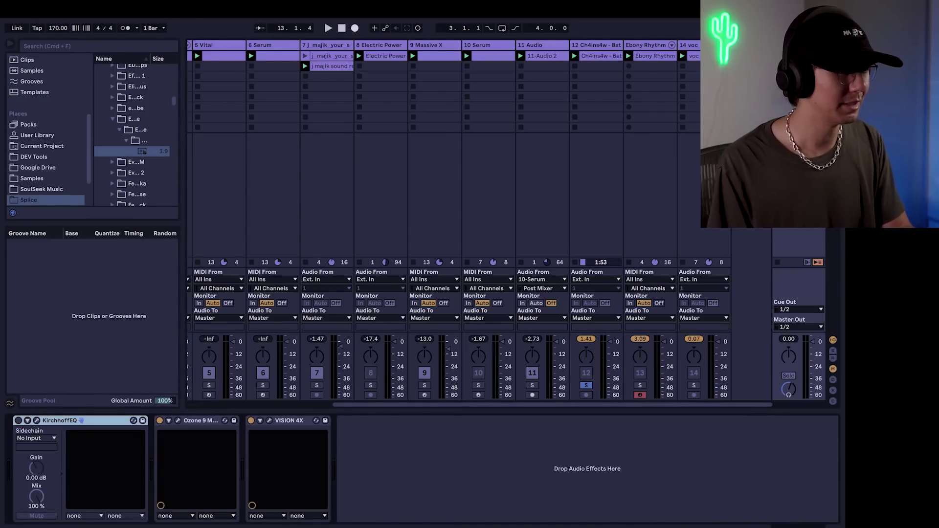
click(269, 422)
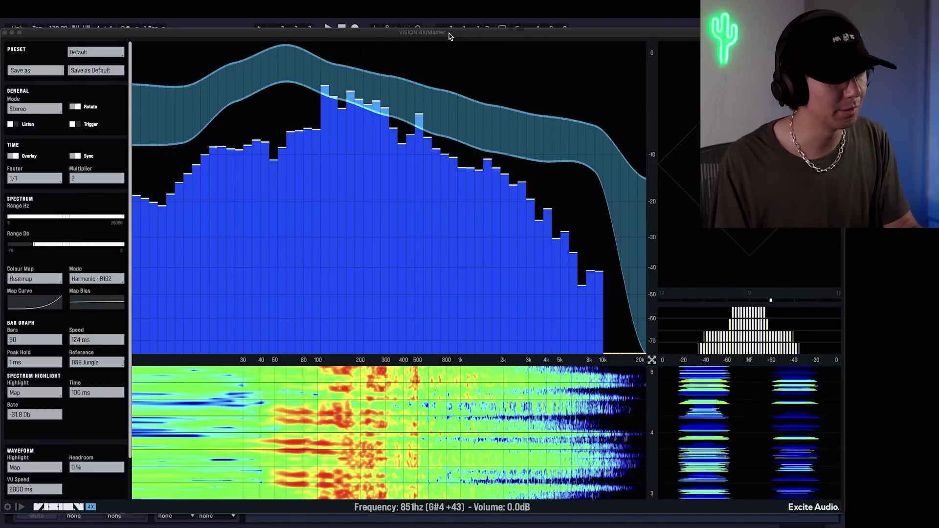
key(space)
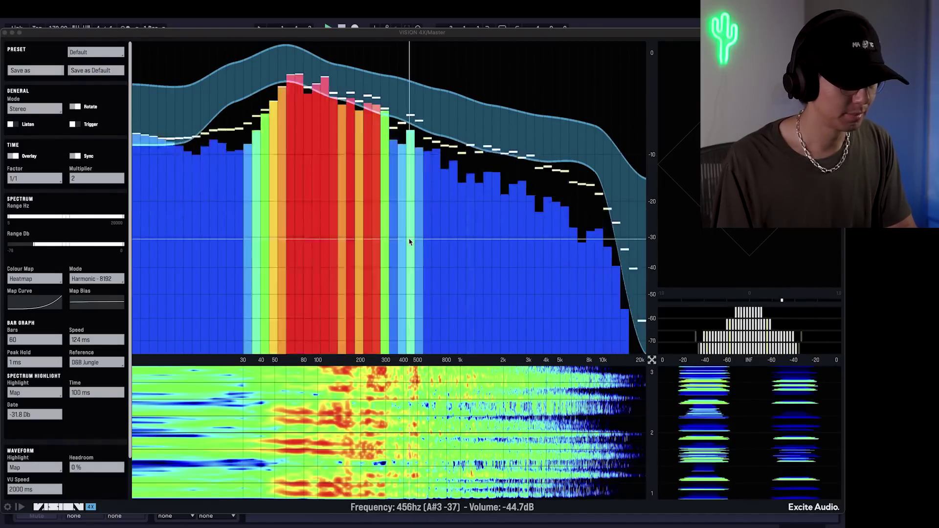
key(space)
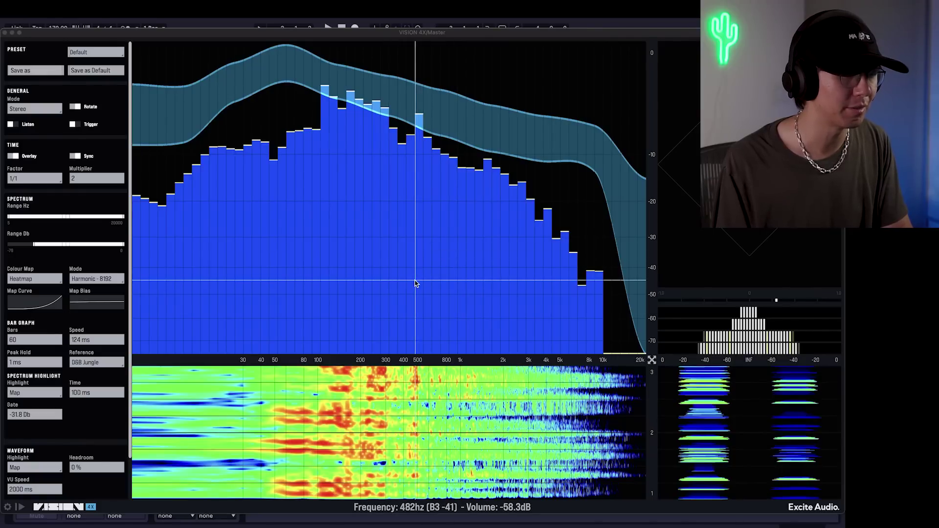
key(space)
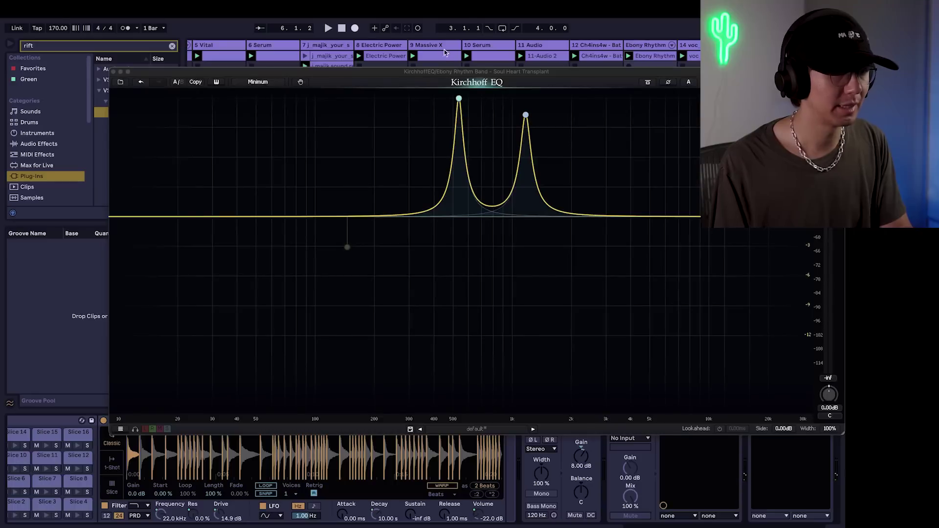
- Reposition the Kirchhoff EQ window of the Ebony Rhythm Band track and play the audio to view its two narrow boosts
drag(447, 74, 413, 128)
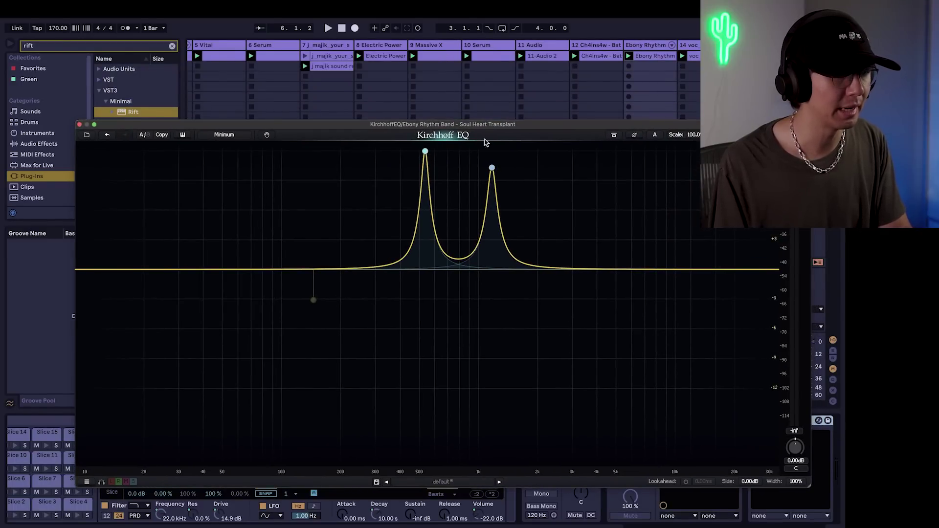
drag(477, 128, 468, 118)
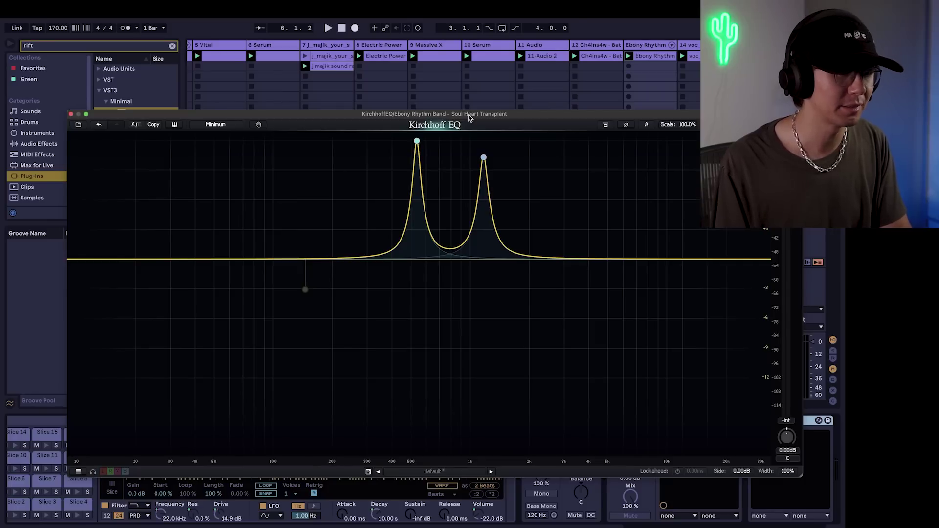
key(space)
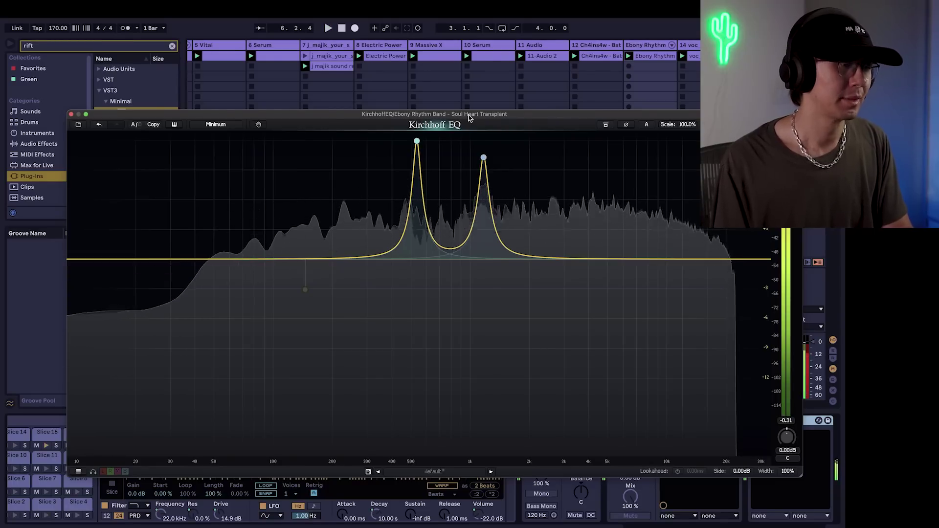
key(space)
drag(469, 117, 464, 117)
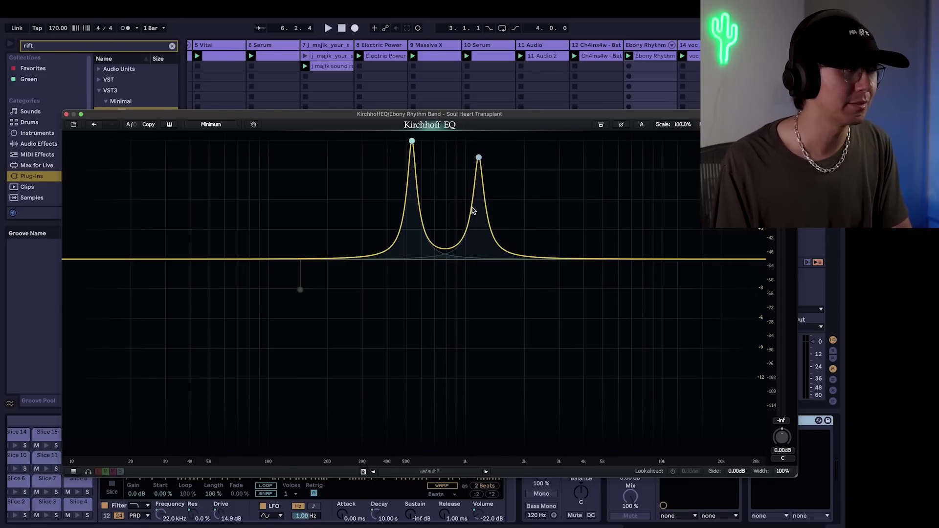
drag(368, 118, 362, 68)
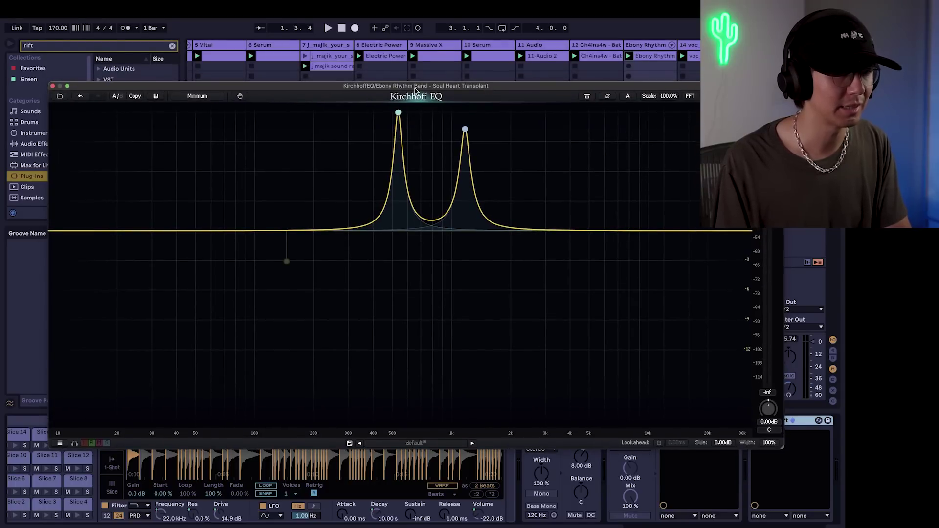
- Play the audio to examine the Ebony Rhythm Band track's two narrow boosts, and close its Kirchhoff EQ window
drag(415, 89, 415, 93)
key(space)
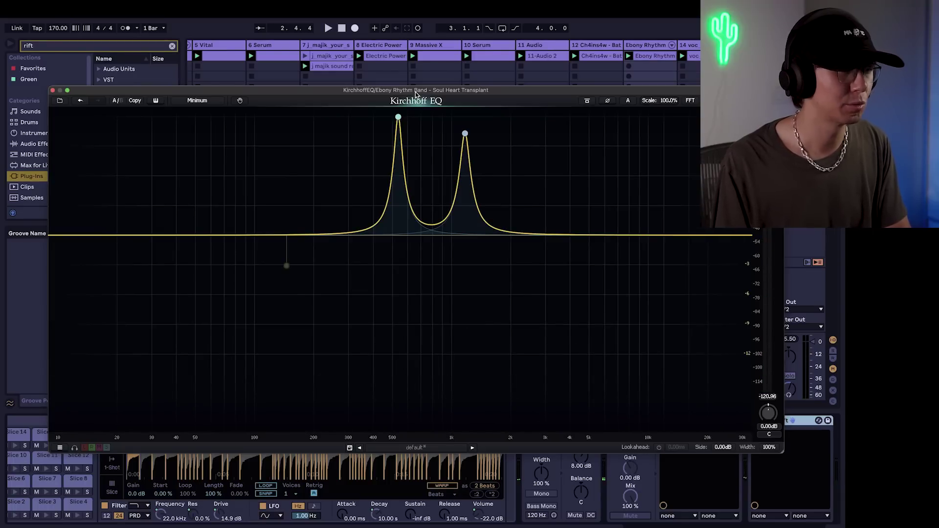
key(space)
key(space)
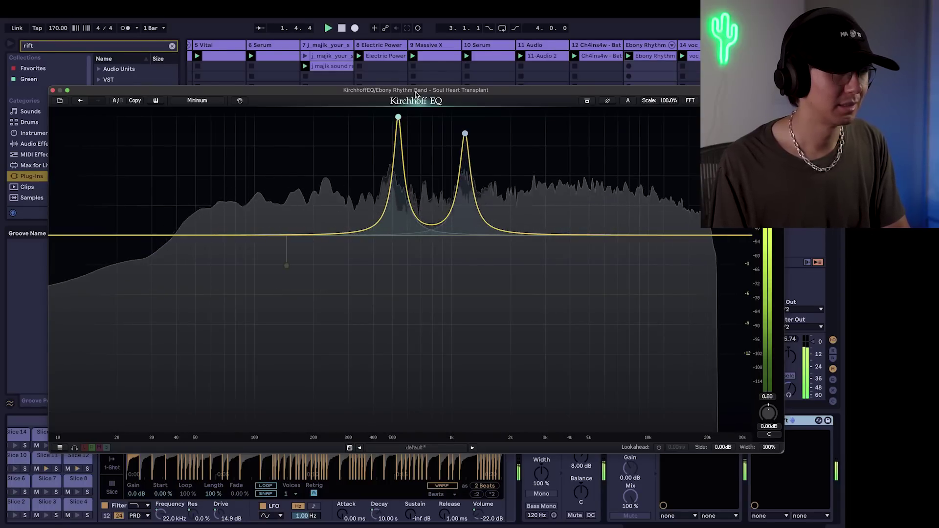
drag(415, 94, 415, 71)
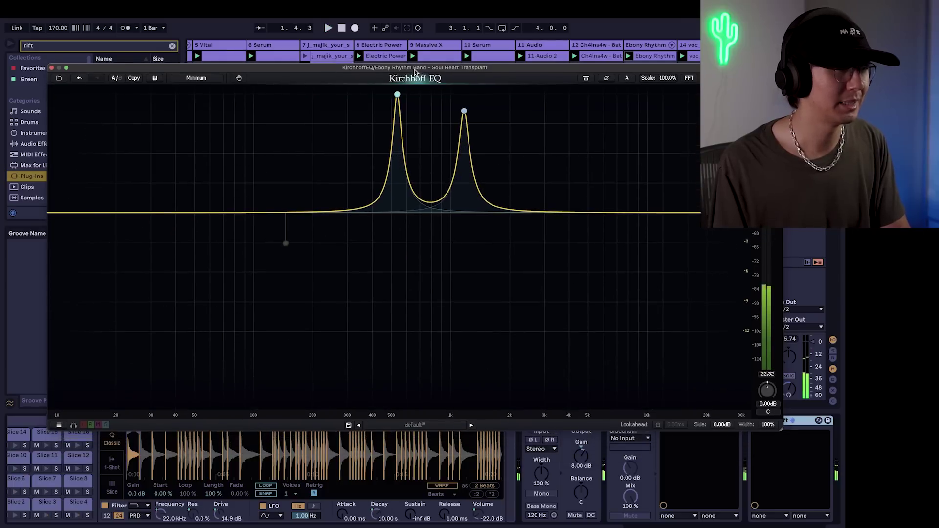
click(51, 68)
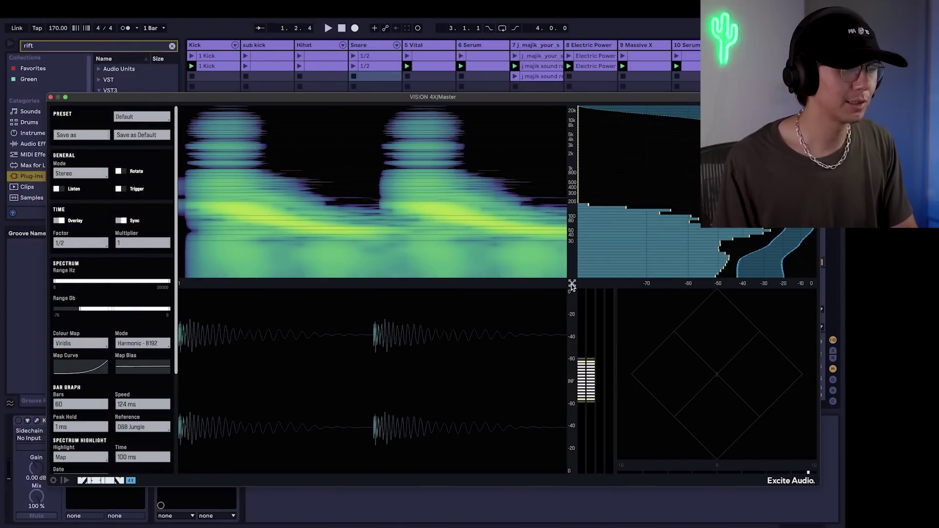
- Enlarge VISION 4X's waveform view and trigger the second-row hihat and snare slots to compare the drum waveforms
click(572, 285)
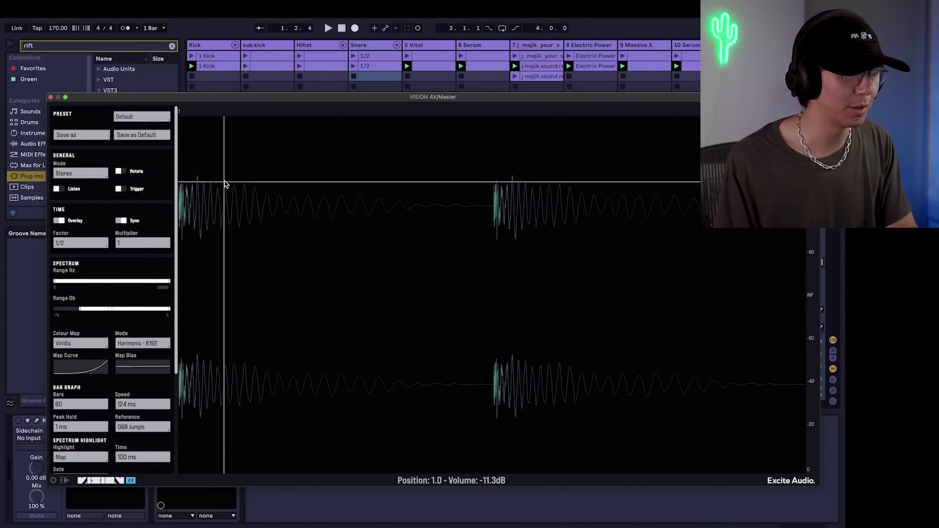
drag(461, 94, 460, 84)
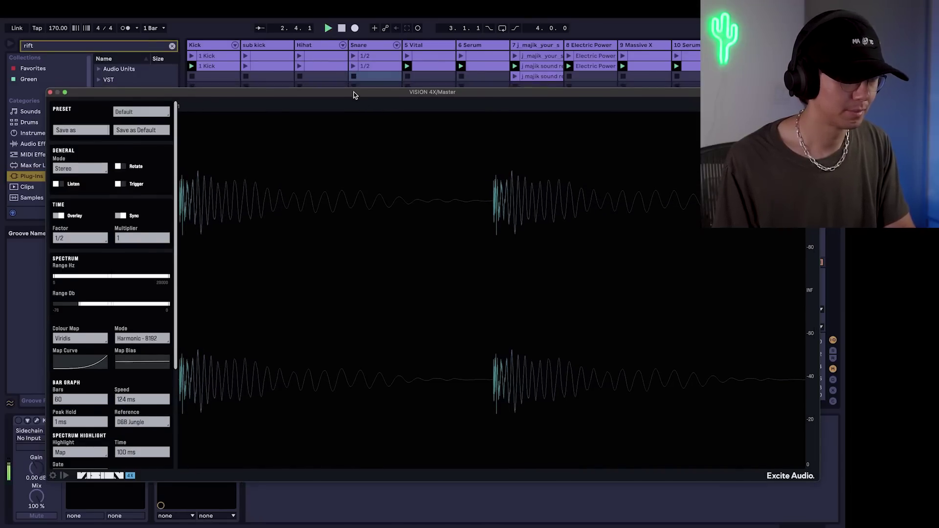
click(259, 43)
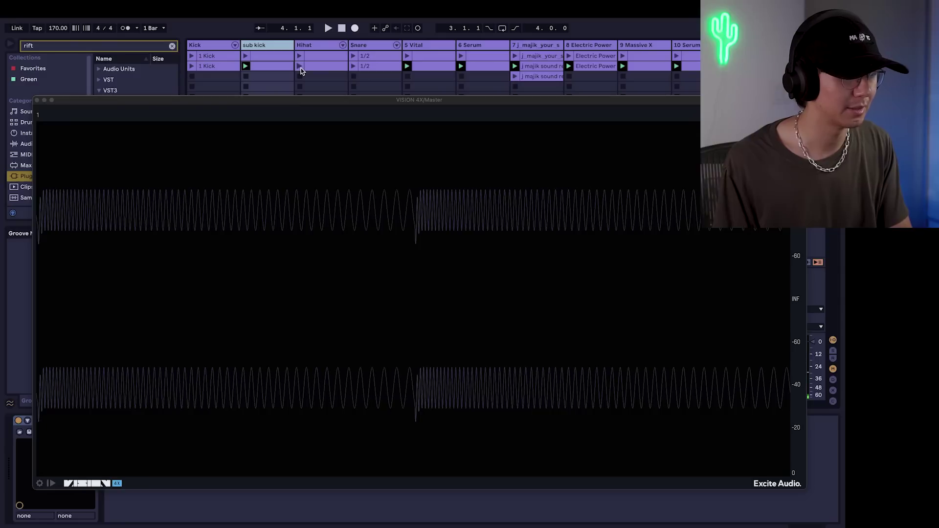
click(300, 67)
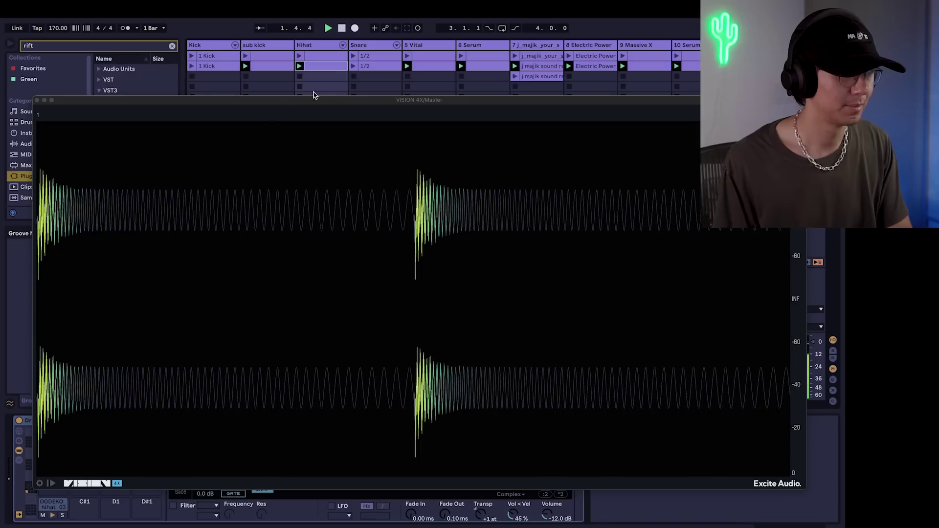
click(352, 66)
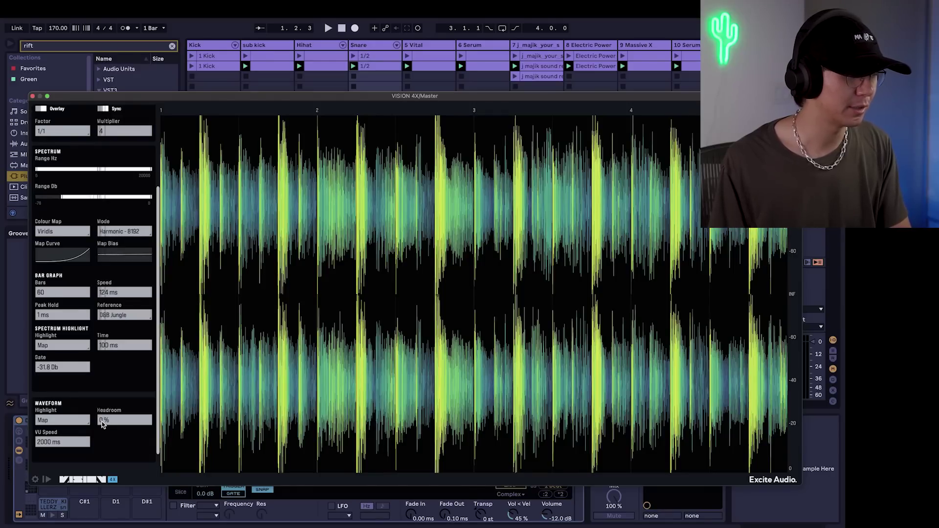
- Adjust VISION 4X's waveform headroom, and resize its four panes to enlarge the level and stereo meters
drag(101, 422, 104, 362)
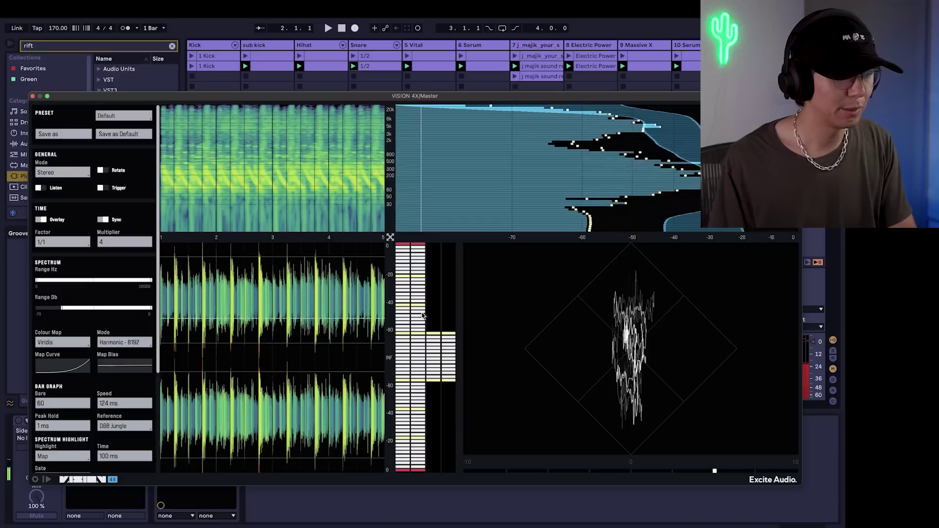
double_click(289, 325)
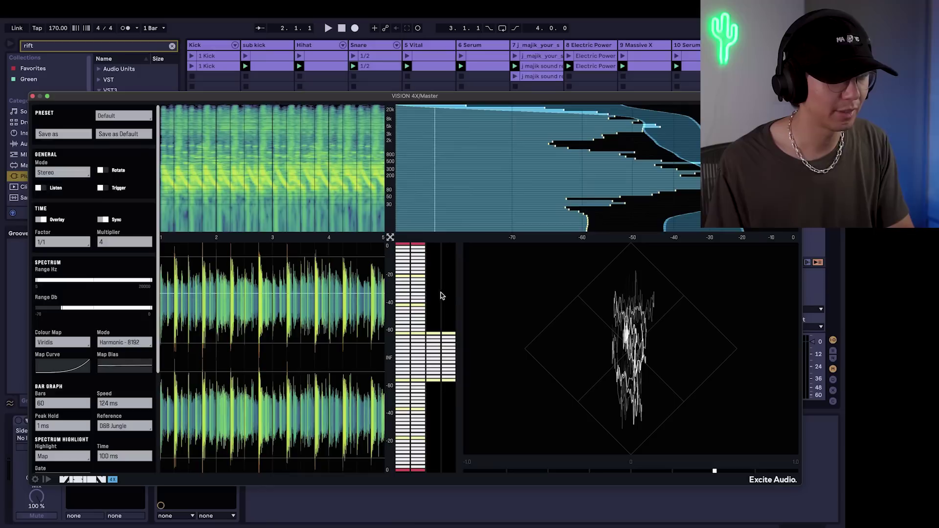
key(space)
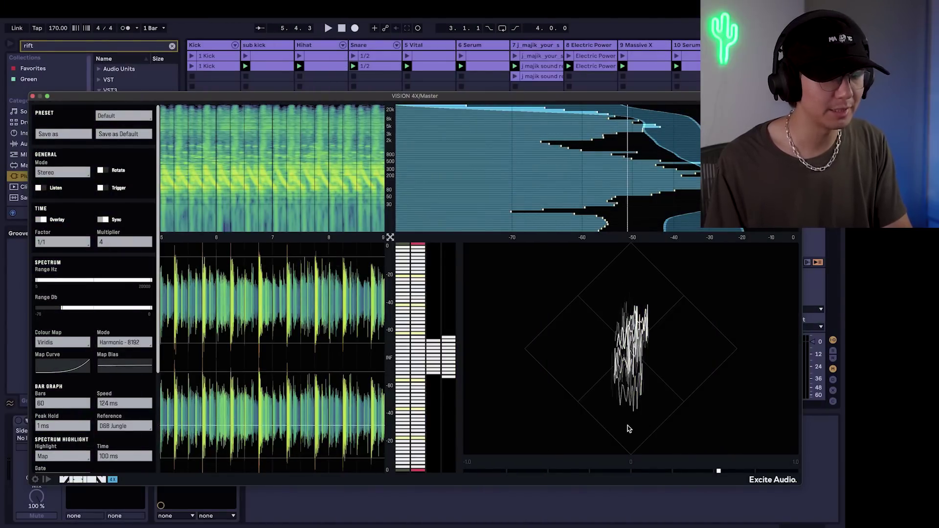
drag(390, 237, 335, 200)
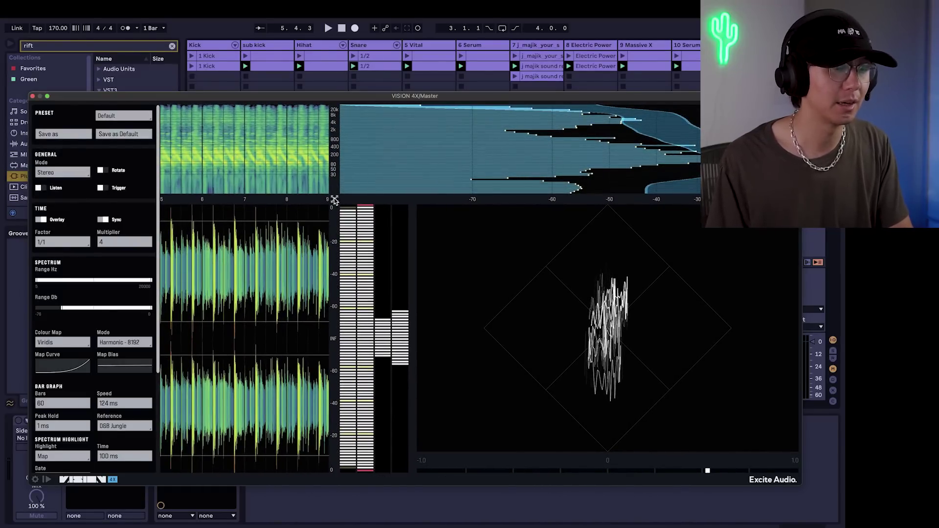
drag(334, 200, 294, 207)
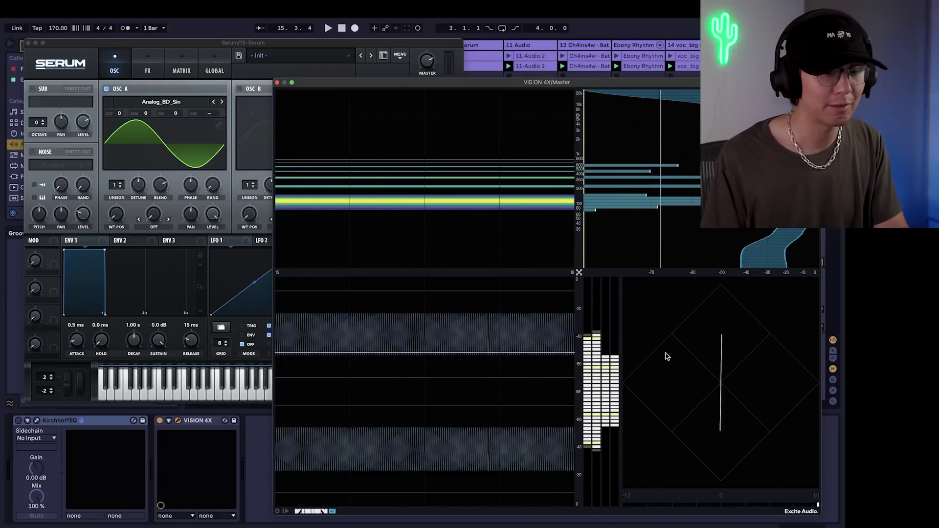
- Pan Serum's Oscillator A hard left, hard right and hard left again, playing the note to compare the VISION 4X stereo meter
click(251, 47)
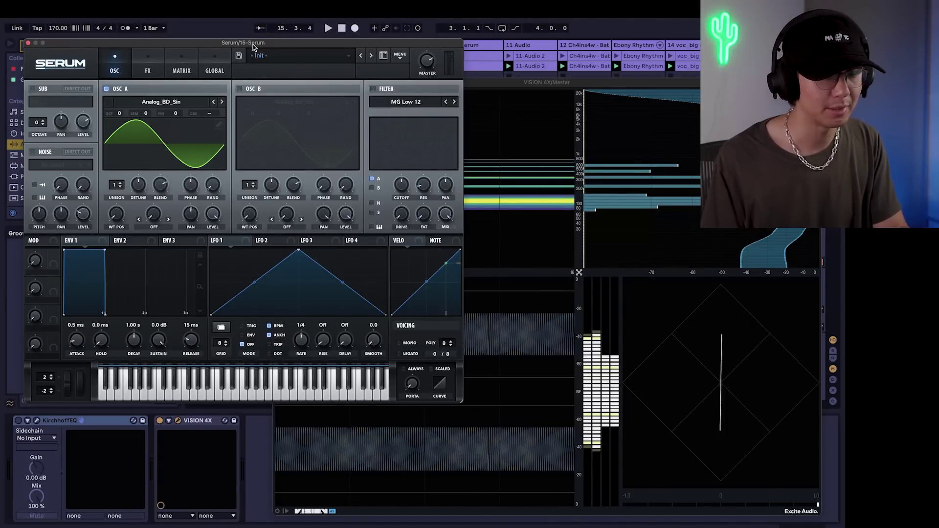
click(494, 84)
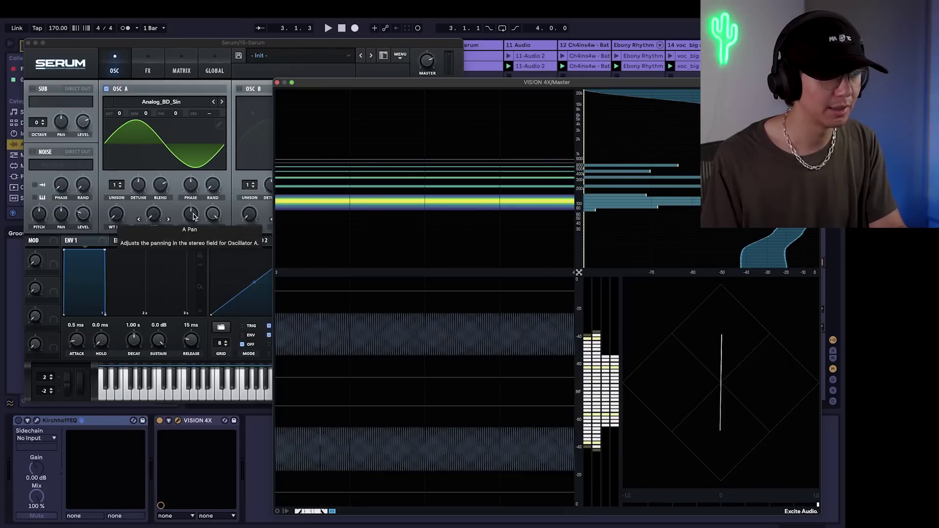
drag(193, 217, 182, 291)
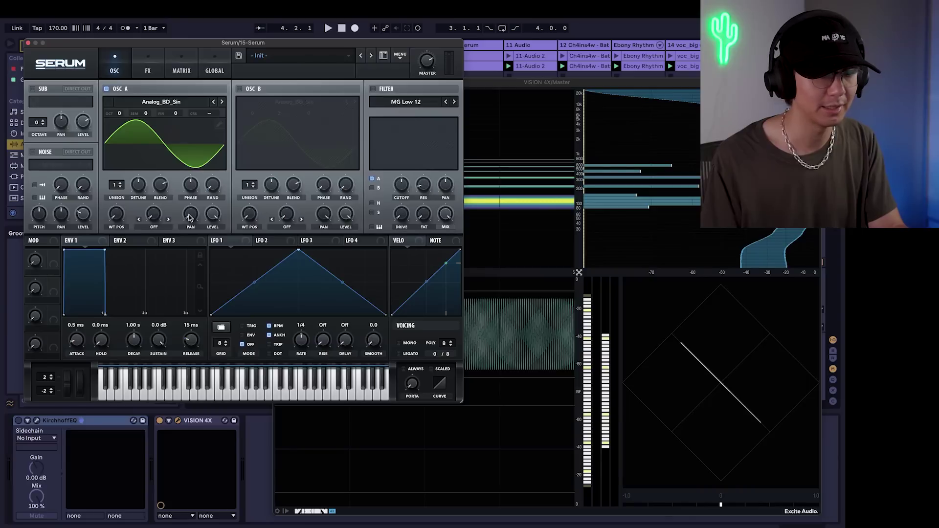
drag(191, 217, 188, 83)
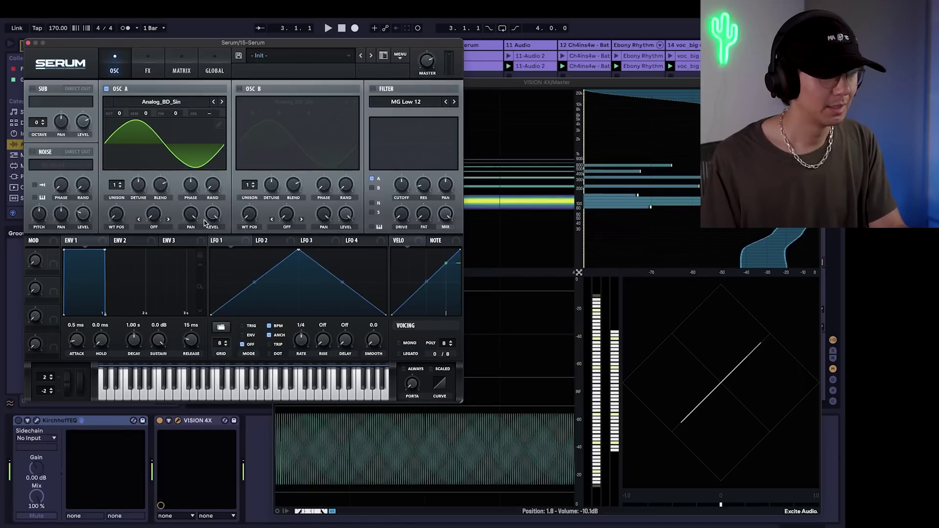
drag(192, 216, 195, 228)
key(space)
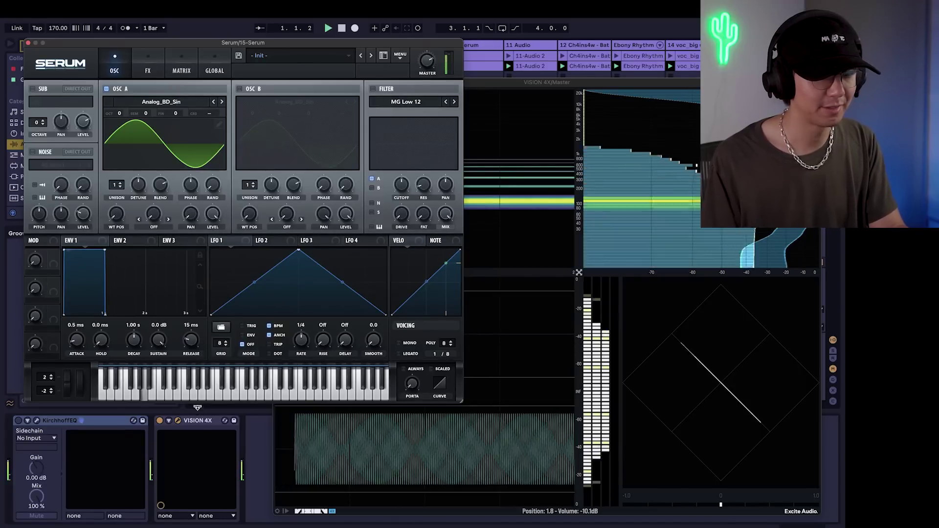
key(space)
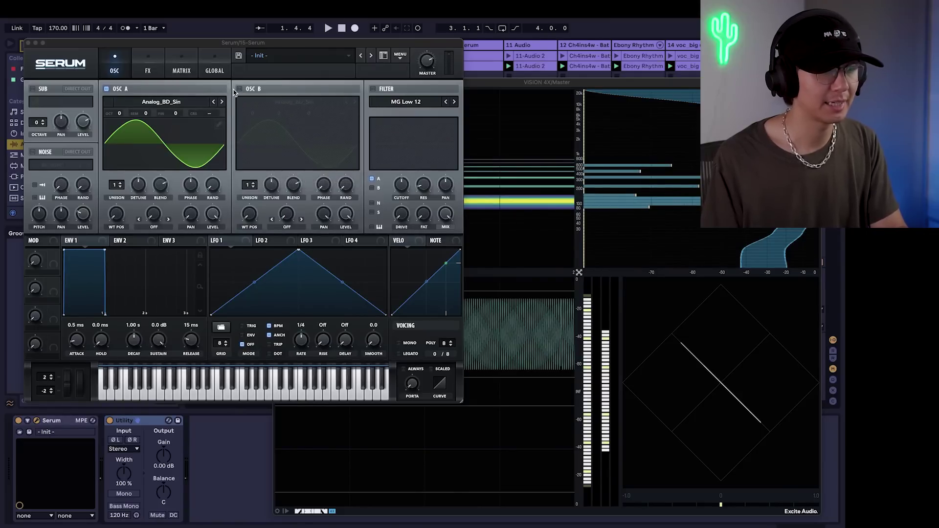
- Enable Serum's Oscillator B and lower its phase to the minimum, opposing Oscillator A's phase
click(240, 90)
drag(332, 191, 330, 164)
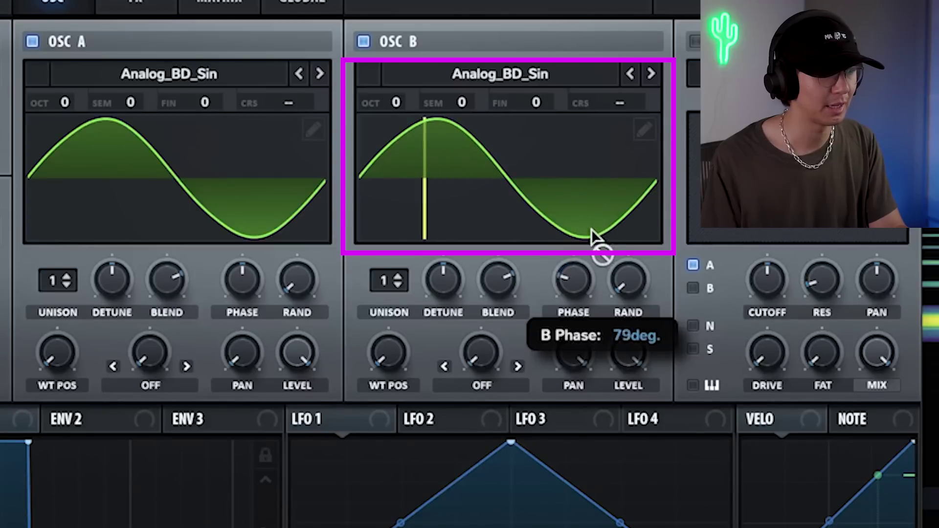
drag(592, 229, 587, 296)
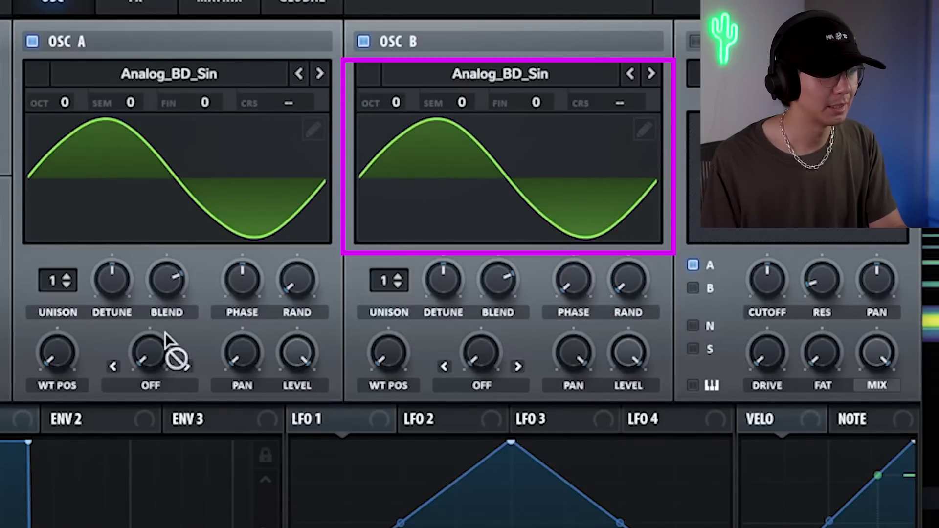
click(240, 293)
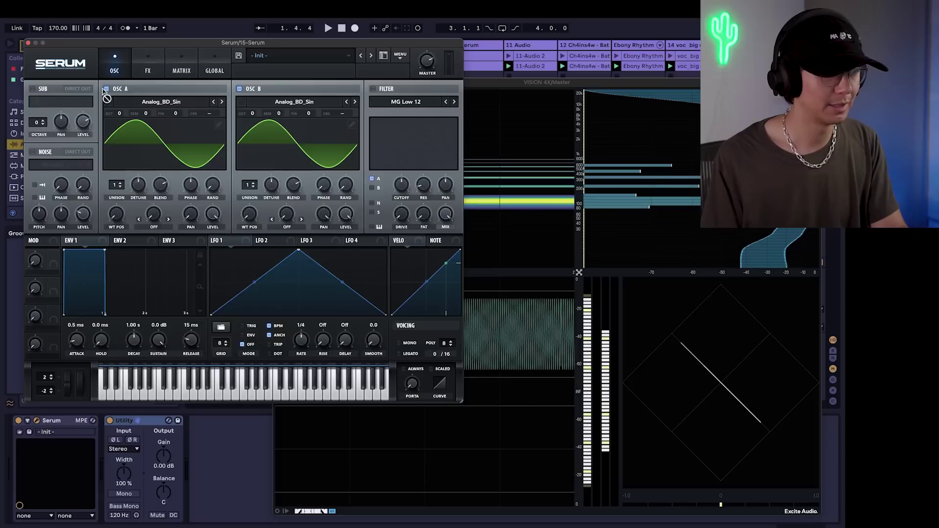
- View Oscillator B alone and Oscillator A alone on the stereo meter during playback, and enable both oscillators again
click(106, 89)
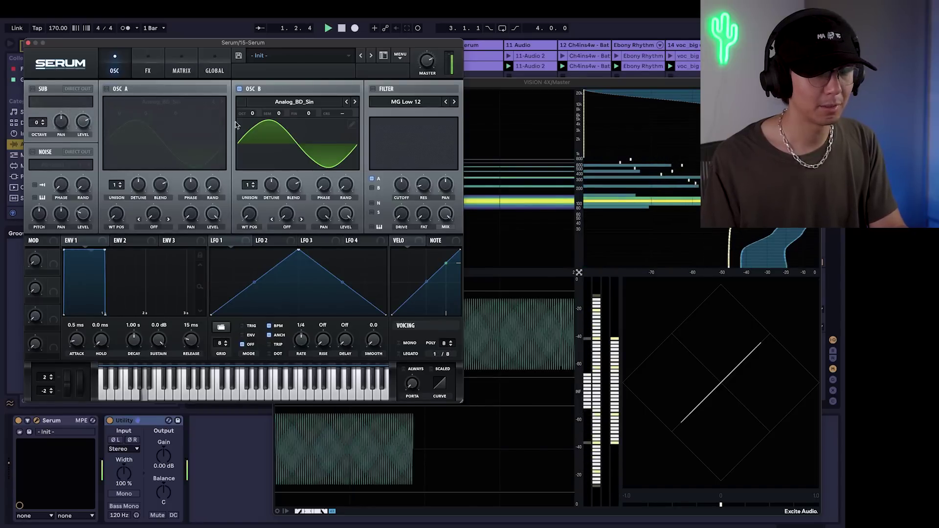
click(240, 89)
click(106, 89)
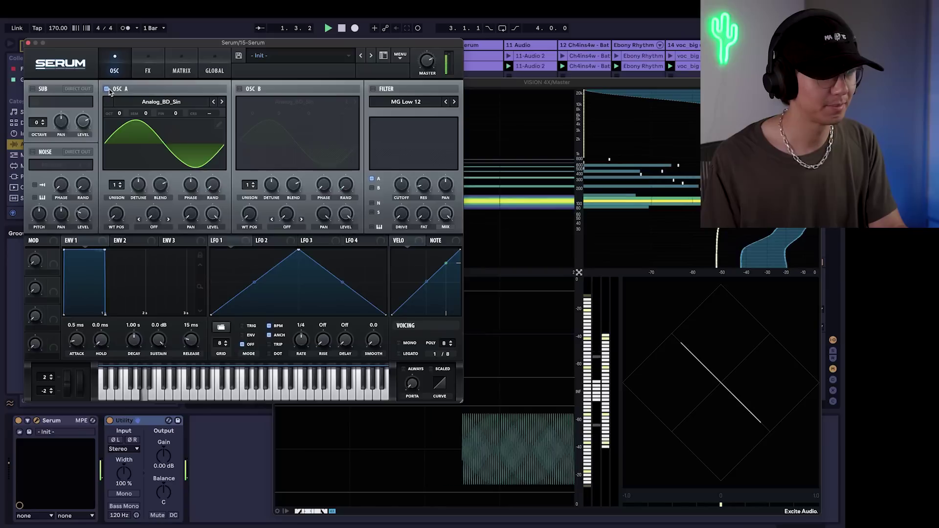
click(240, 88)
- View the combined oscillators on the stereo meter with Utility bypassed, and enable Utility's Mono option to collapse the signal
click(110, 421)
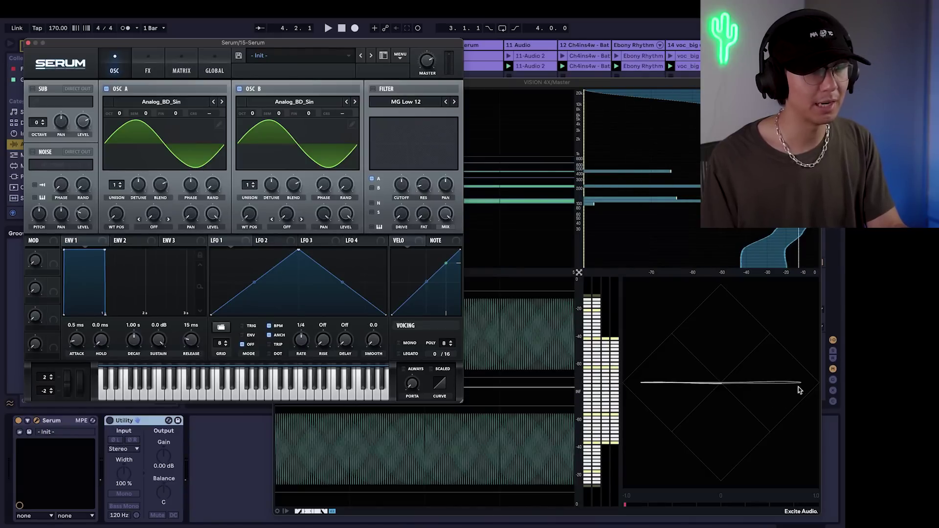
click(660, 86)
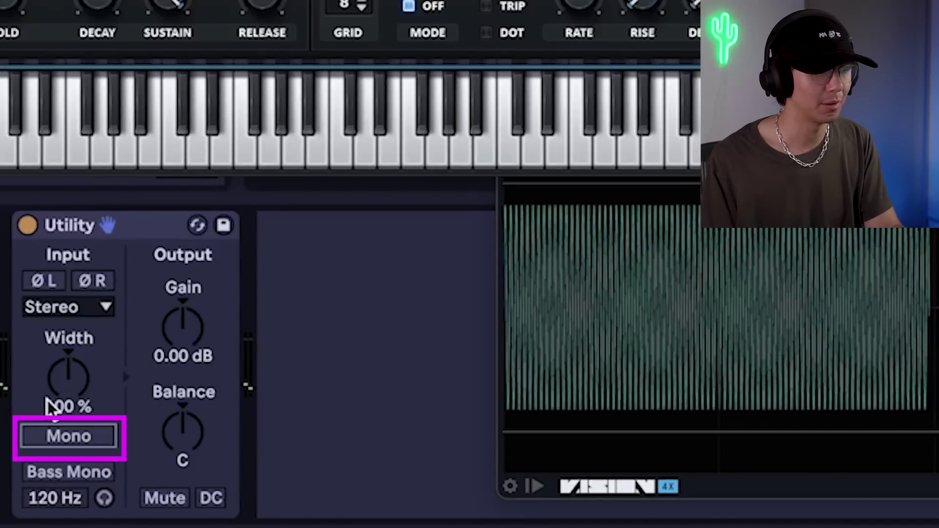
click(59, 444)
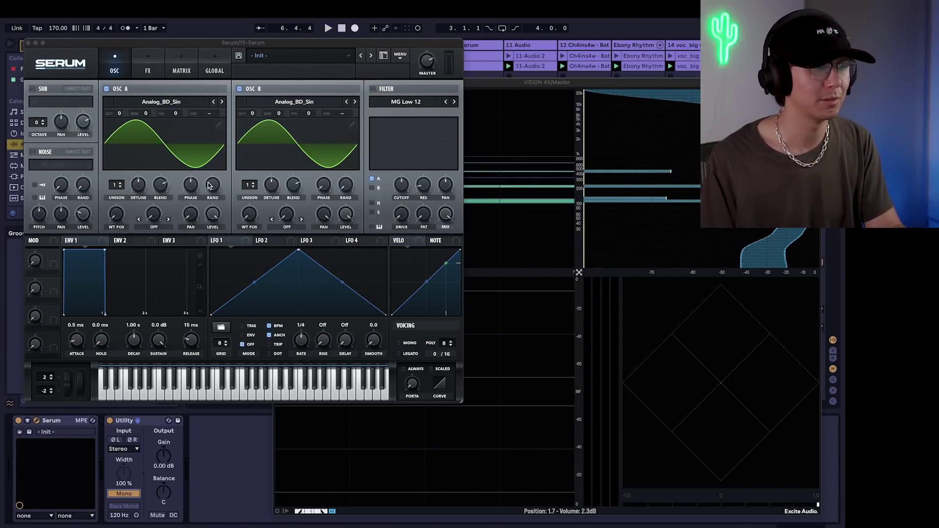
- Set Oscillator A's unison to 2 voices and adjust its detune
mouse_move(211, 183)
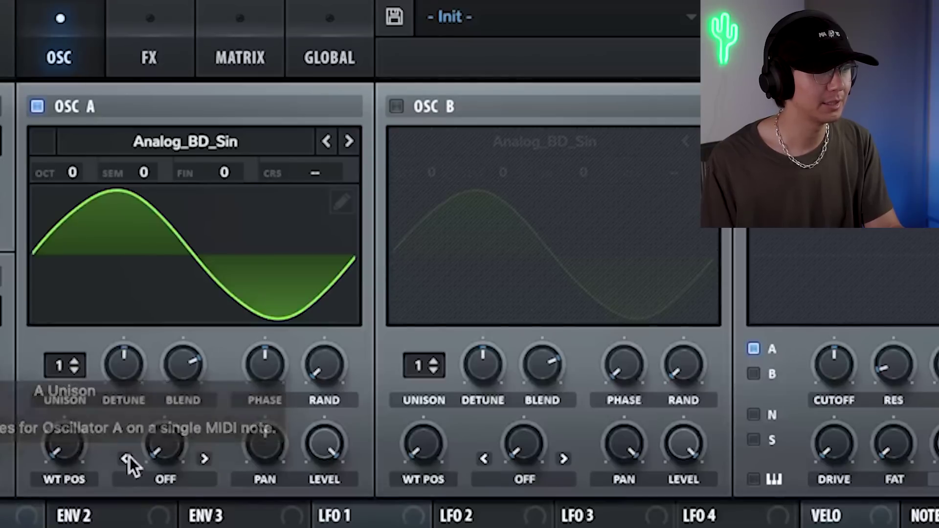
click(73, 361)
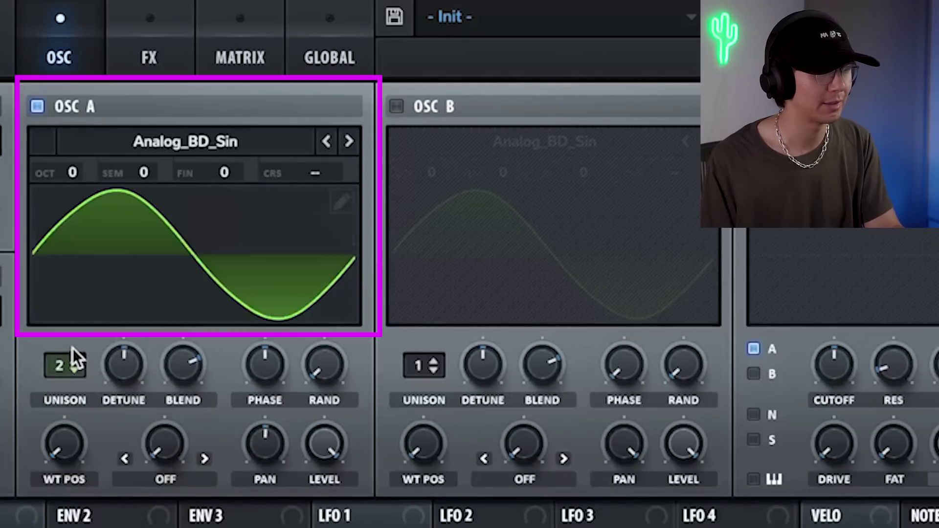
drag(128, 370, 136, 404)
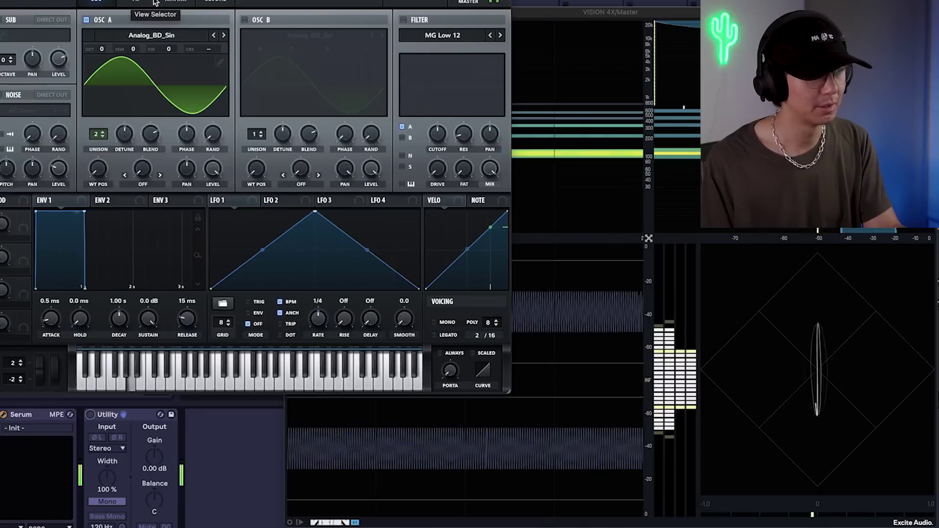
- Set Oscillator A's unison width to 0 in Serum's global settings and check the signal on the stereo meter
click(215, 1)
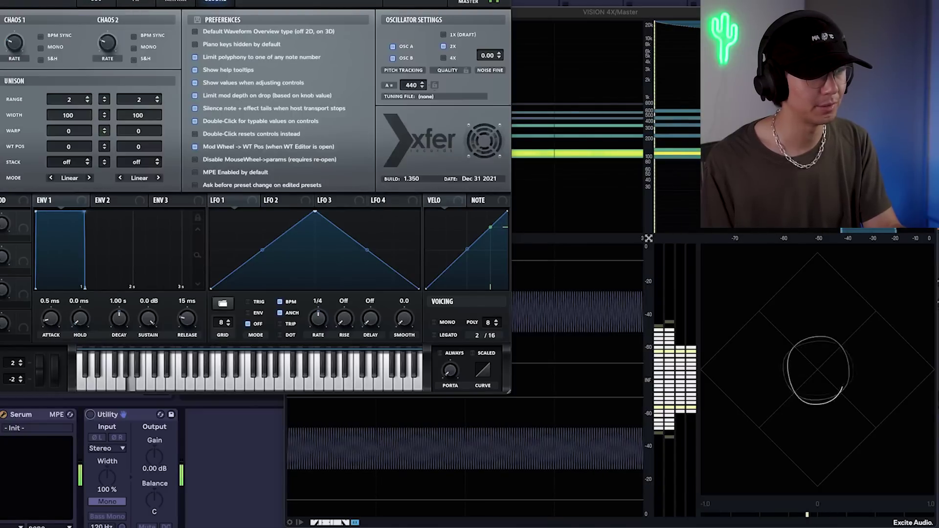
drag(69, 118, 57, 254)
drag(48, 321, 60, 96)
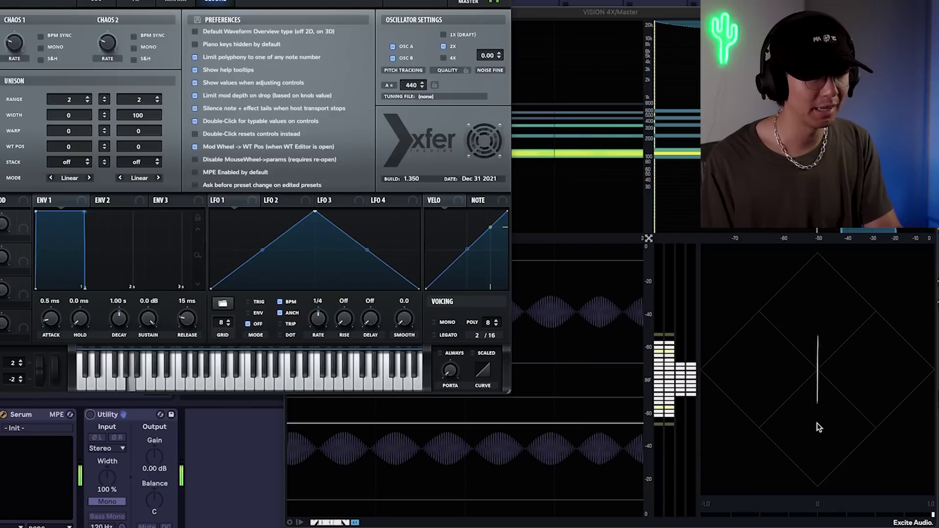
click(815, 400)
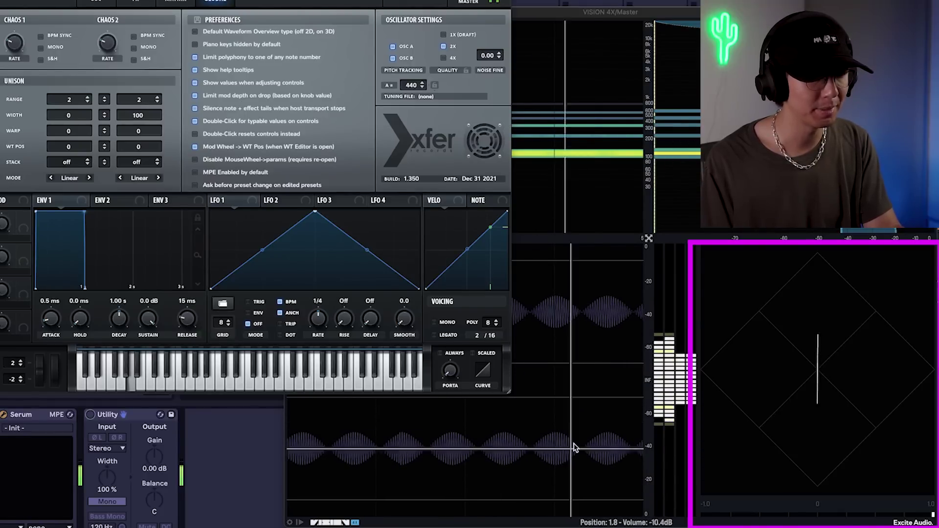
- Raise Oscillator A's unison width to about 98 and return to Serum's oscillator settings
click(94, 4)
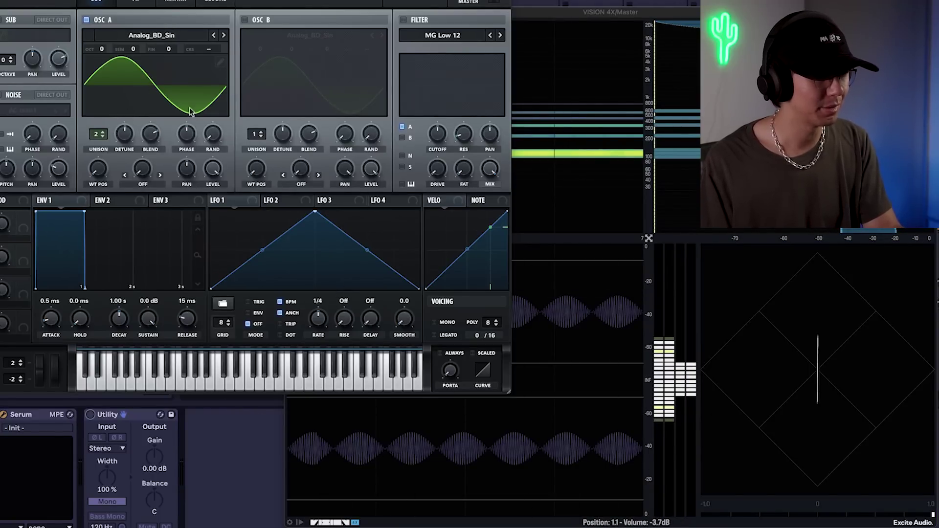
click(136, 3)
drag(92, 168, 92, 173)
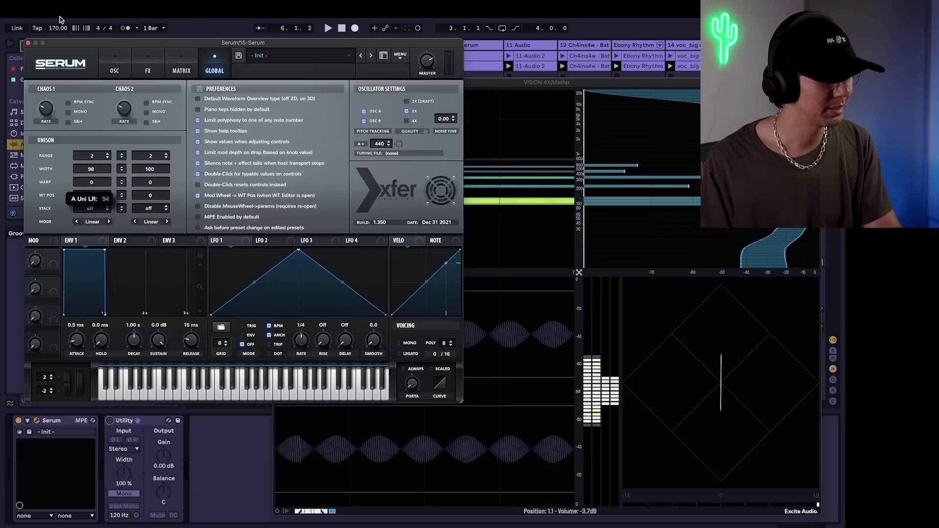
click(115, 66)
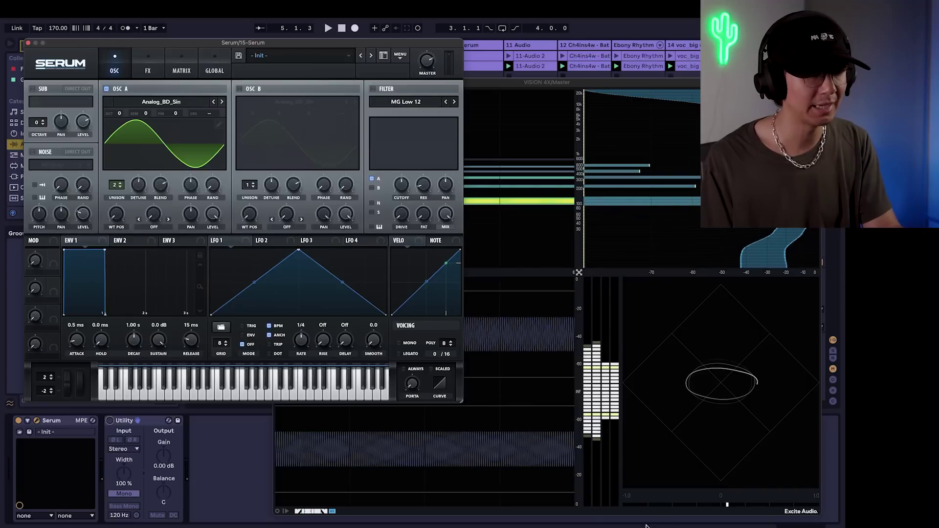
- Play the widened two-voice Serum note to examine its shape and correlation on the VISION 4X stereo meter
key(space)
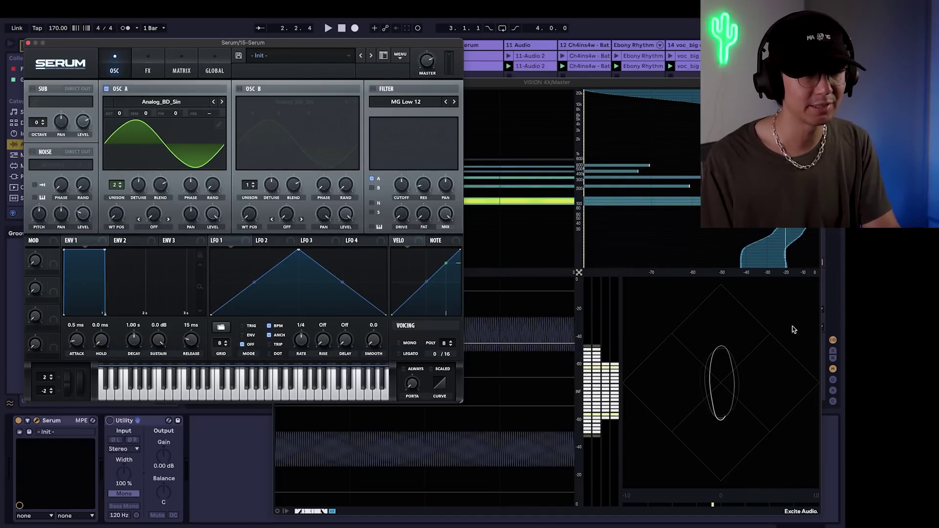
key(space)
key(space)
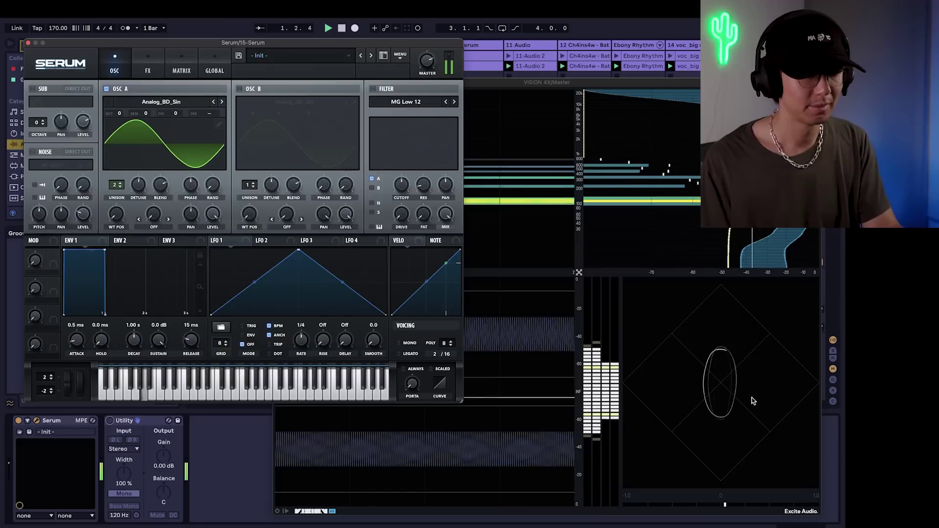